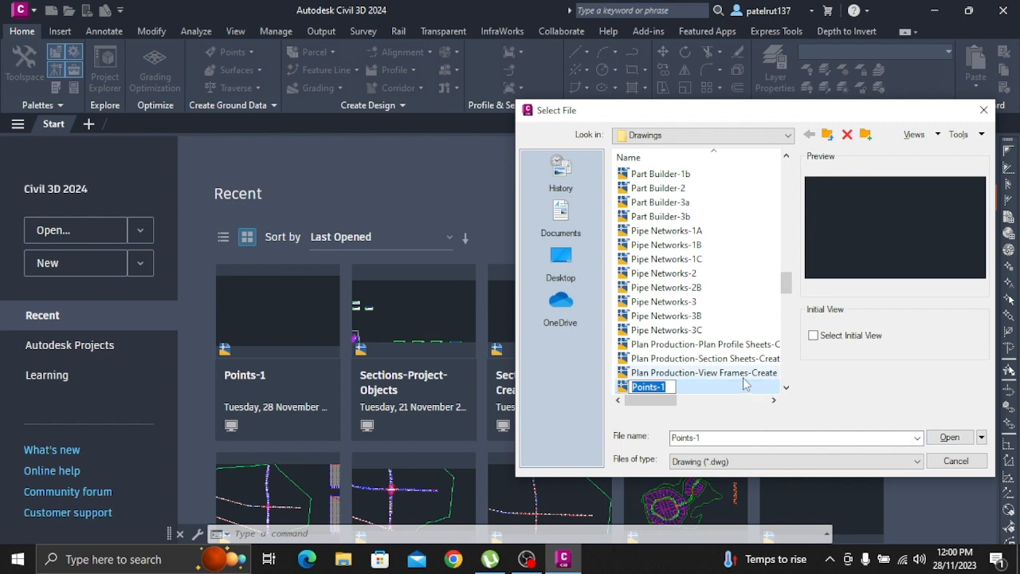
Open the Points-1 drawing from the Drawings folder.
left_click(743, 375)
left_click(735, 388)
left_click(949, 436)
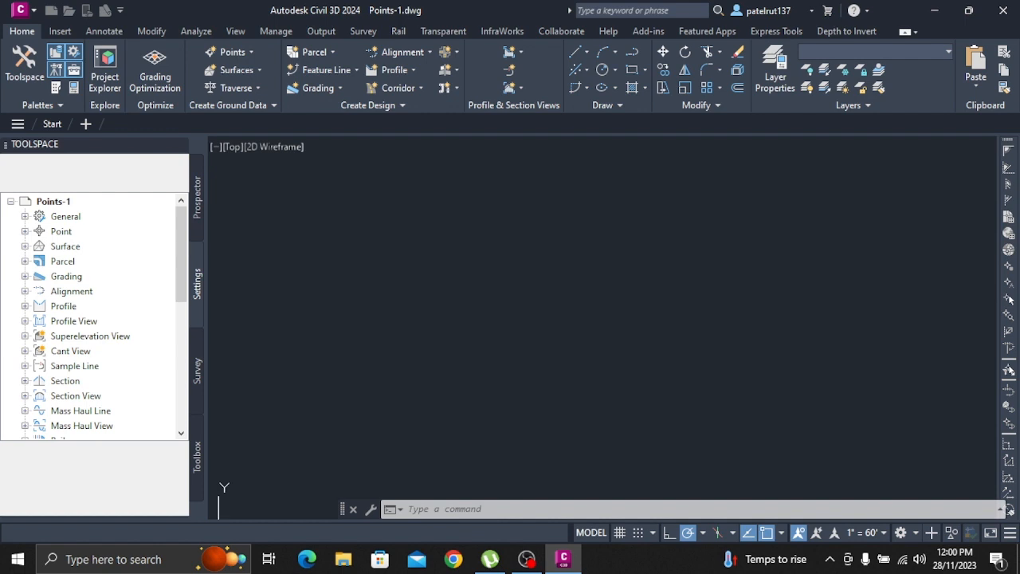
Create a point description key set named "Stormwater keys" with the description "Stormwater manhole and pond points".
left_click(25, 231)
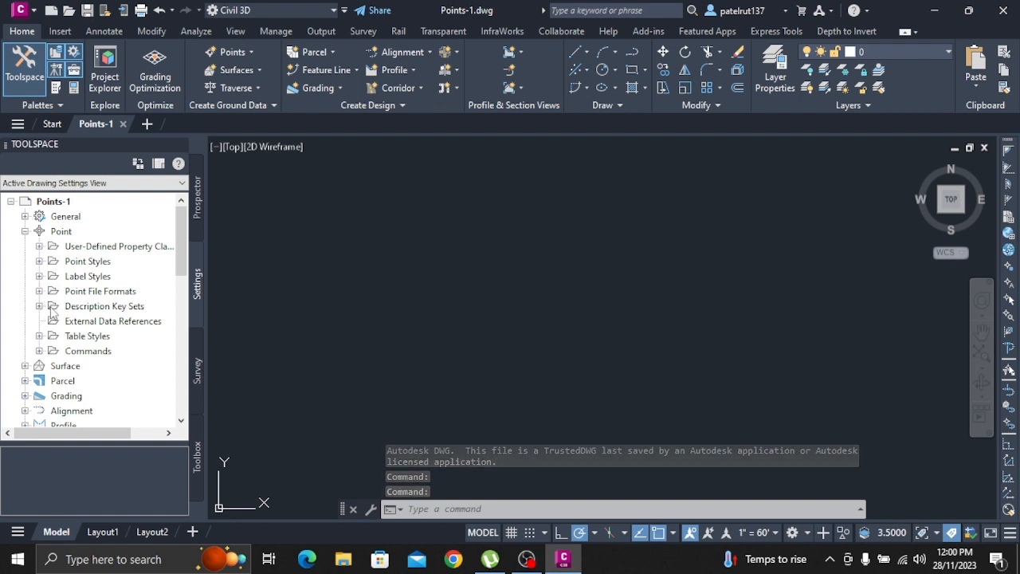
left_click(94, 307)
right_click(99, 308)
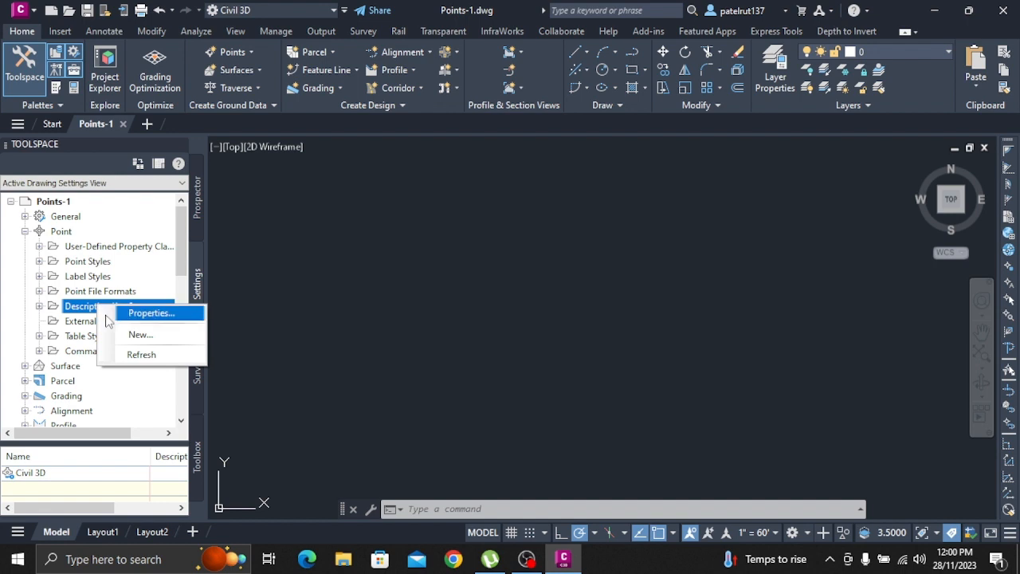
left_click(127, 336)
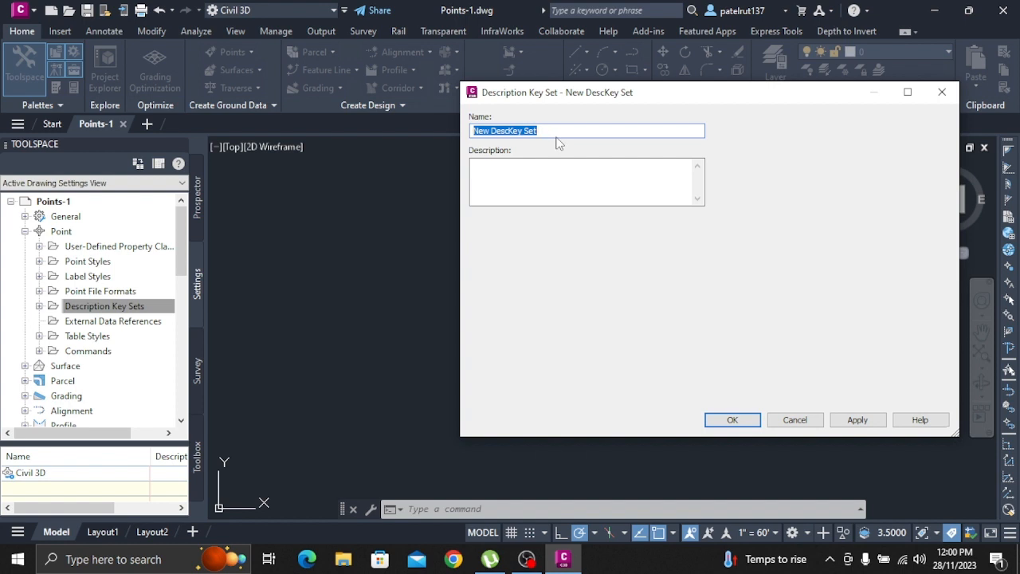
type("Sto")
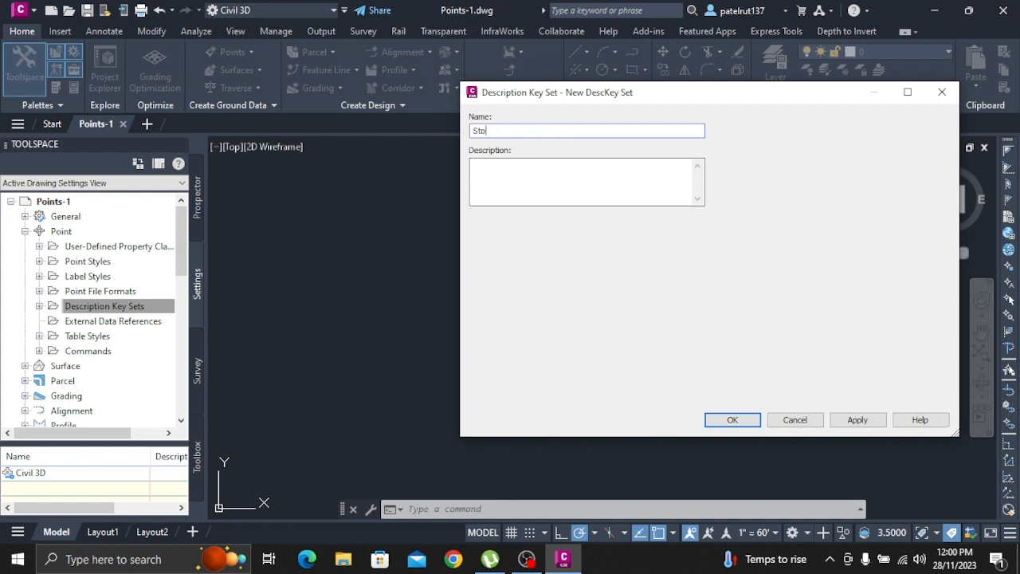
type("rmwater keys")
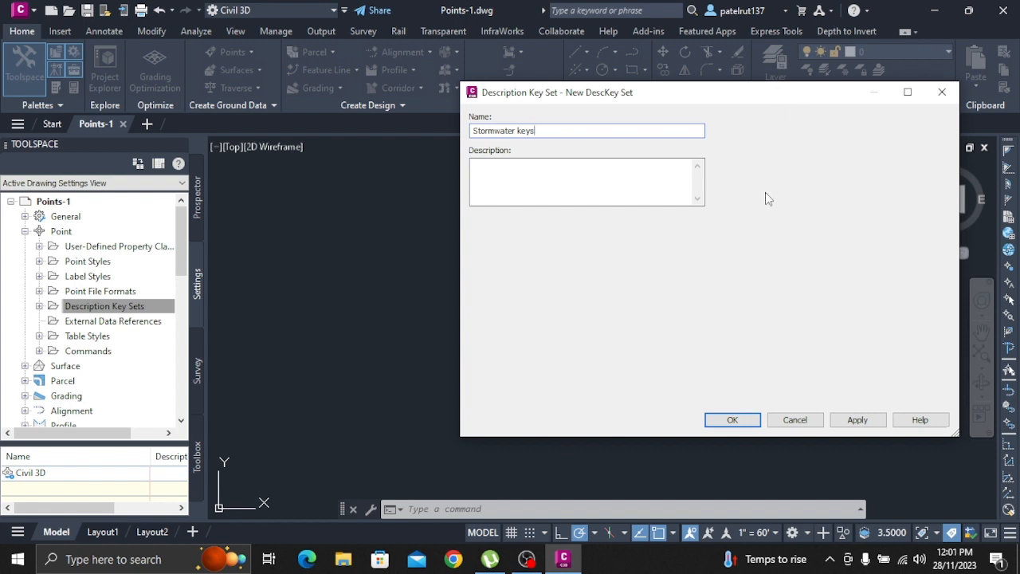
left_click(513, 178)
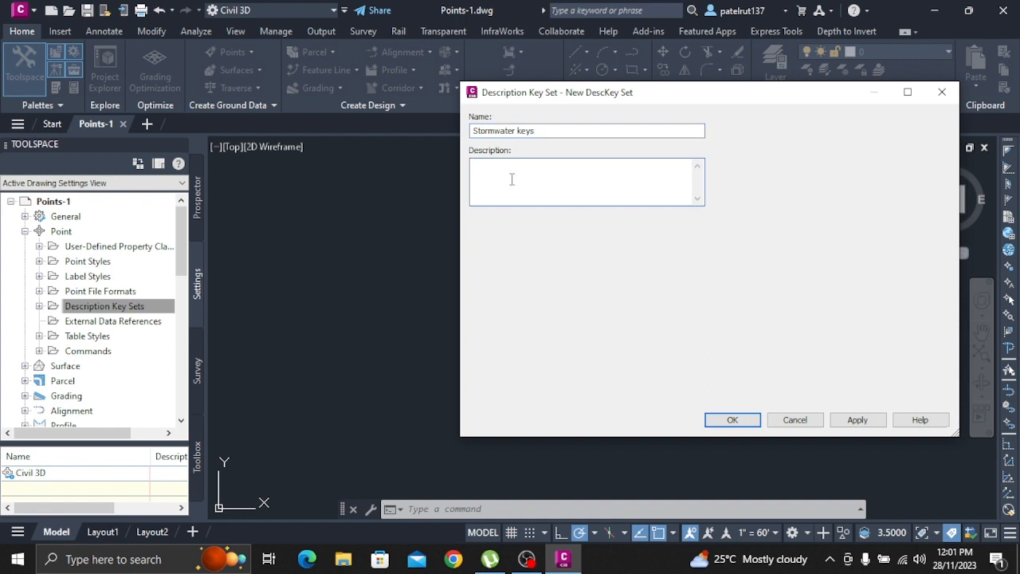
type("Stormwater manhole and pond points")
left_click(731, 421)
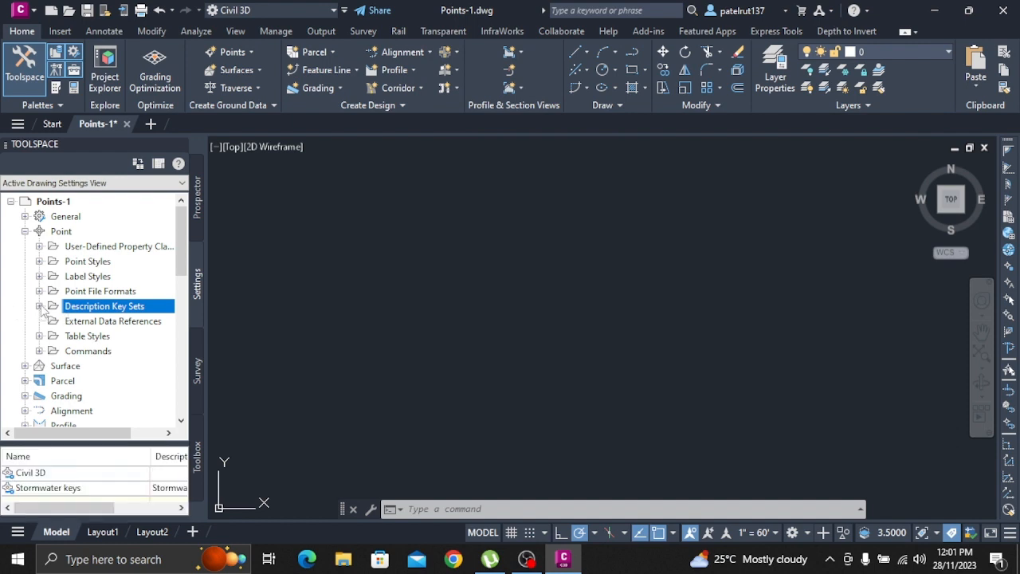
Open the keys of the Stormwater keys description key set for editing.
left_click(39, 305)
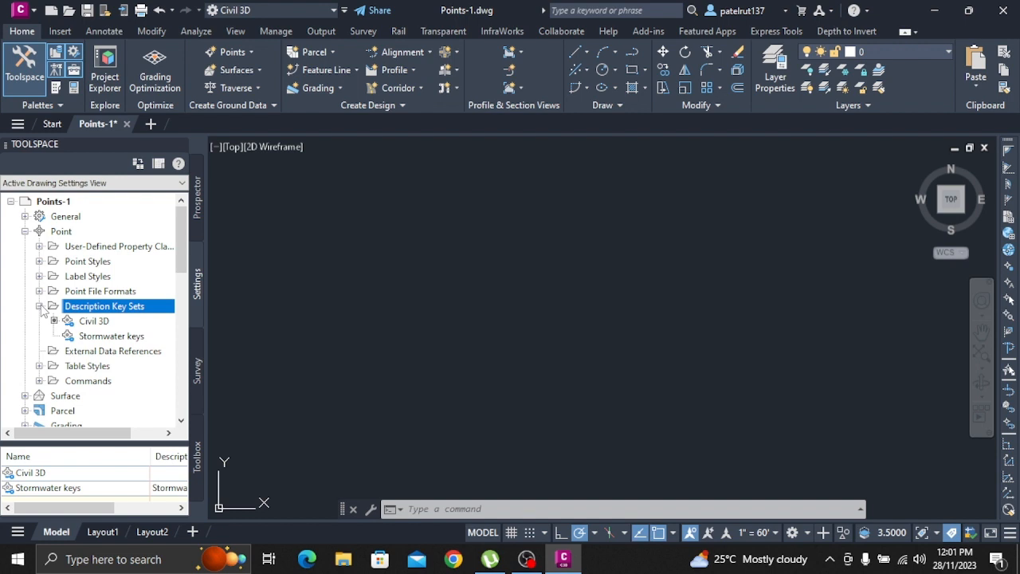
left_click(101, 338)
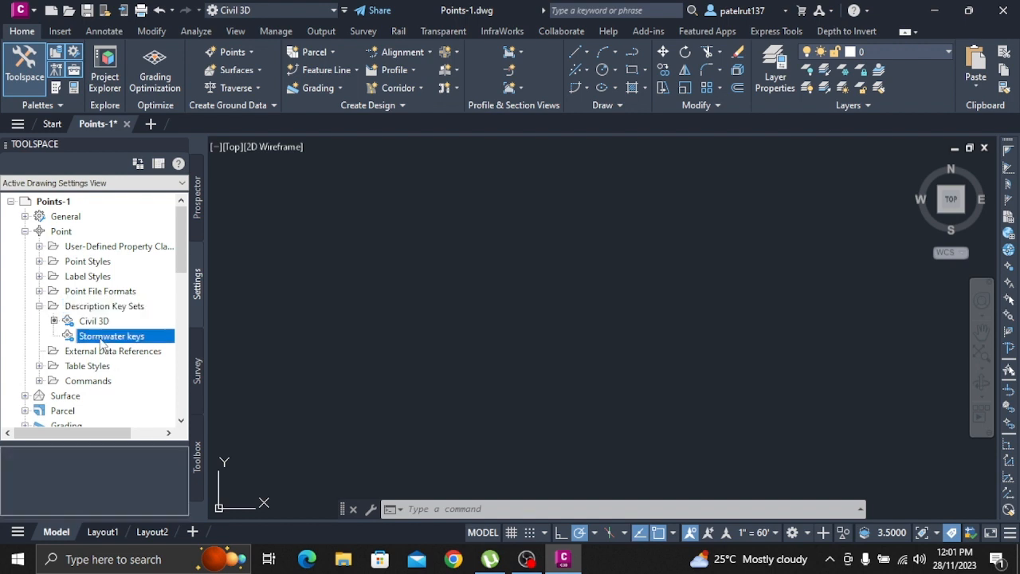
right_click(102, 341)
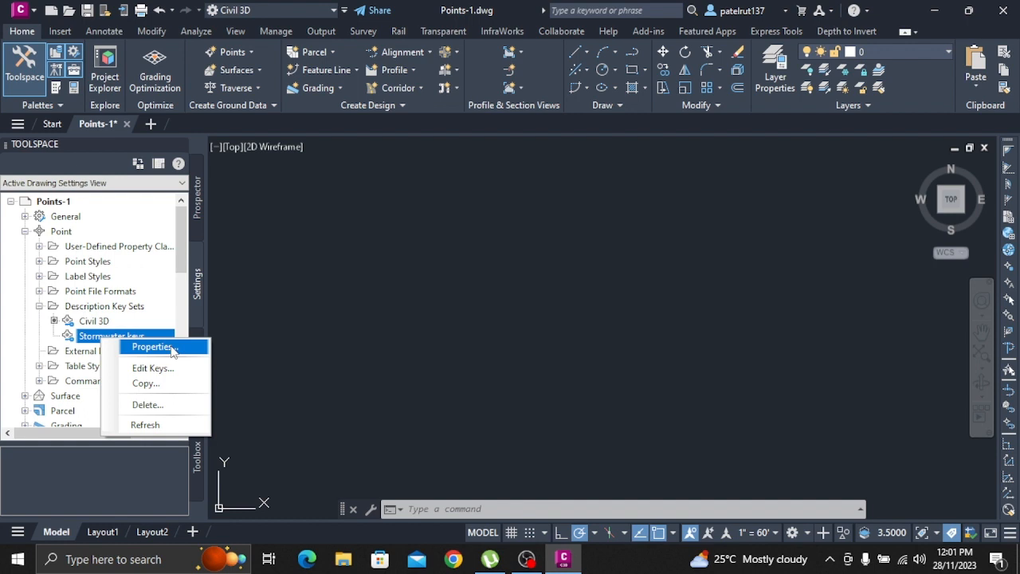
left_click(162, 368)
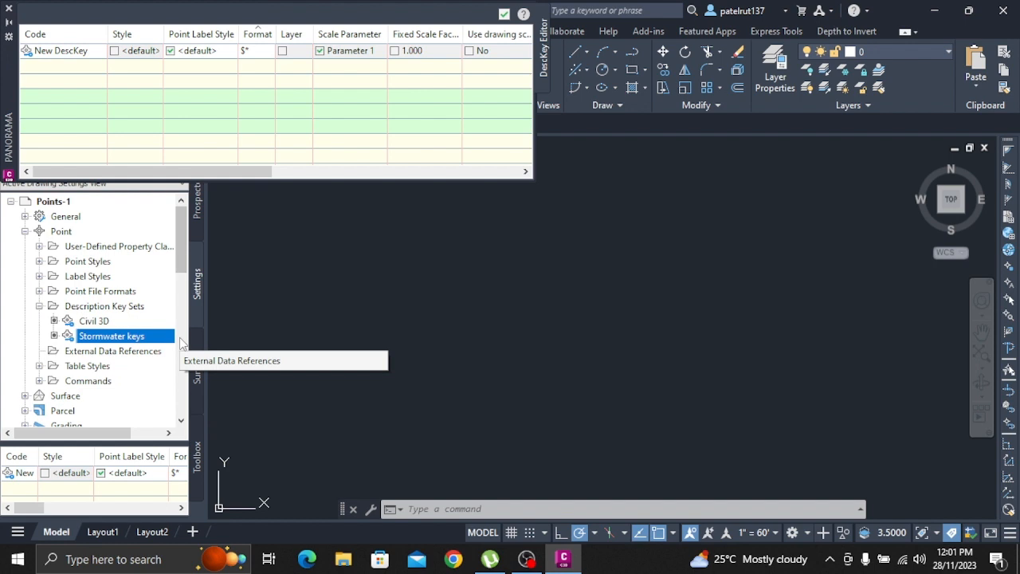
Set the code of the default new description key to POND*.
left_click(89, 51)
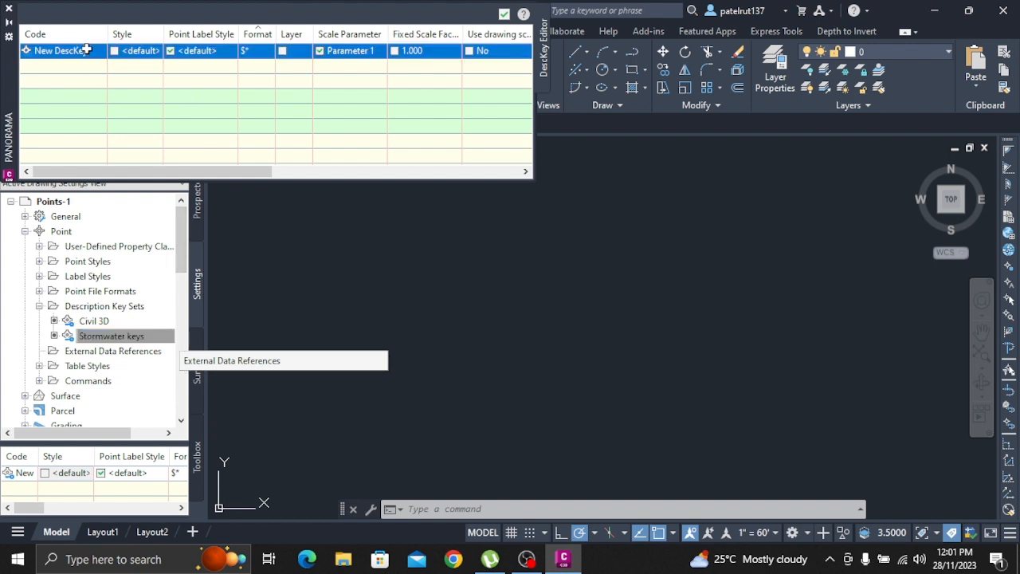
left_click(91, 51)
key("BackSpace")
key("BackSpace")
key("BackSpace")
key("BackSpace")
key("BackSpace")
key("BackSpace")
key("BackSpace")
key("BackSpace")
key("BackSpace")
key("BackSpace")
key("BackSpace")
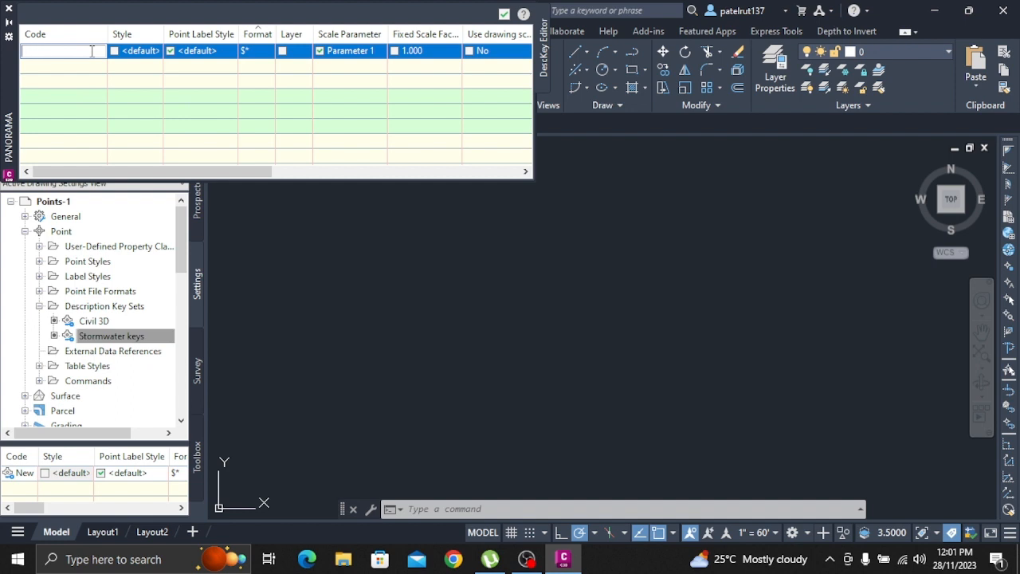
type("POND*")
left_click(351, 66)
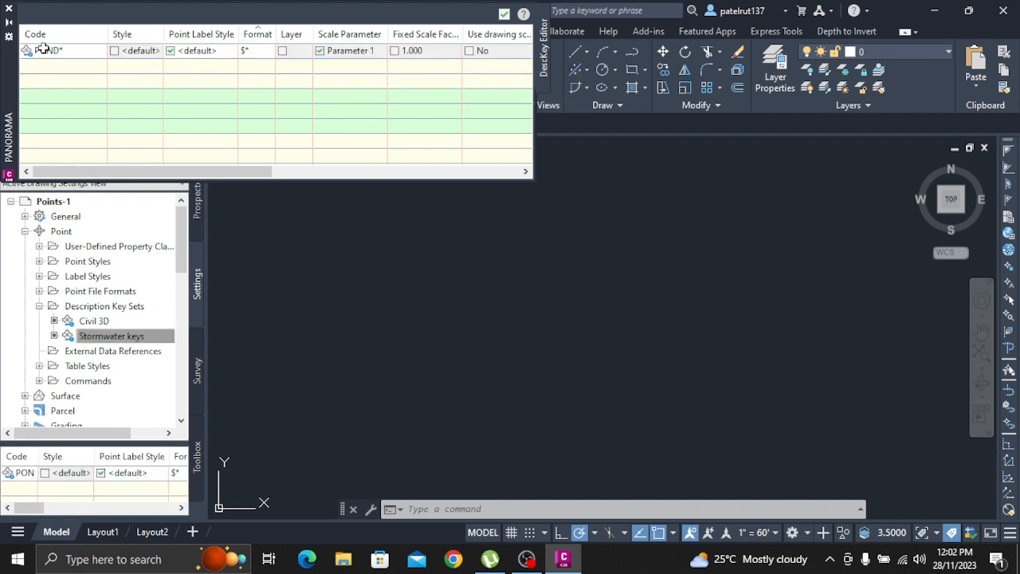
Turn off the point label style for the POND* key and assign it the layer V-NODE-STRM.
mouse_move(43, 48)
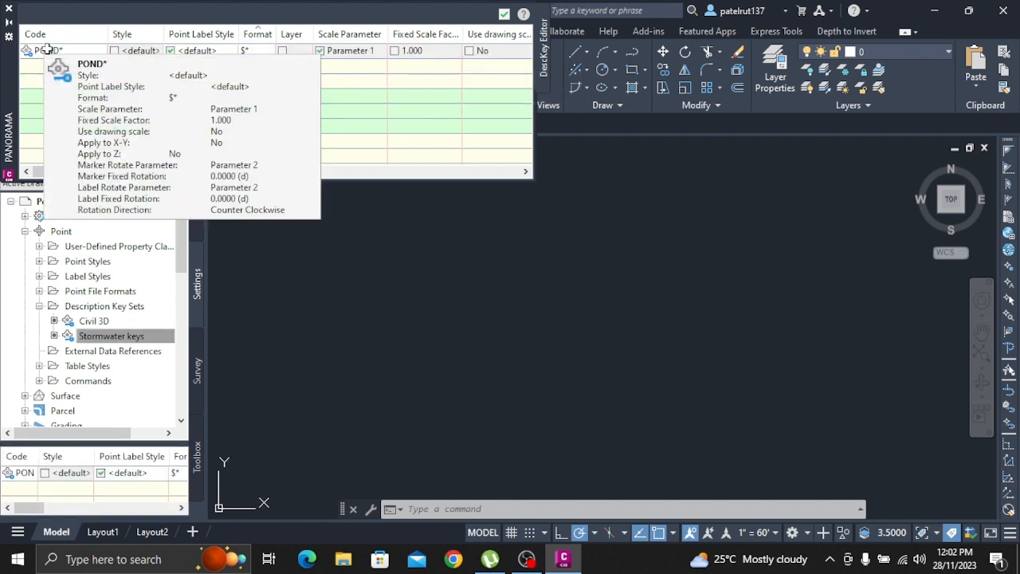
left_click(172, 51)
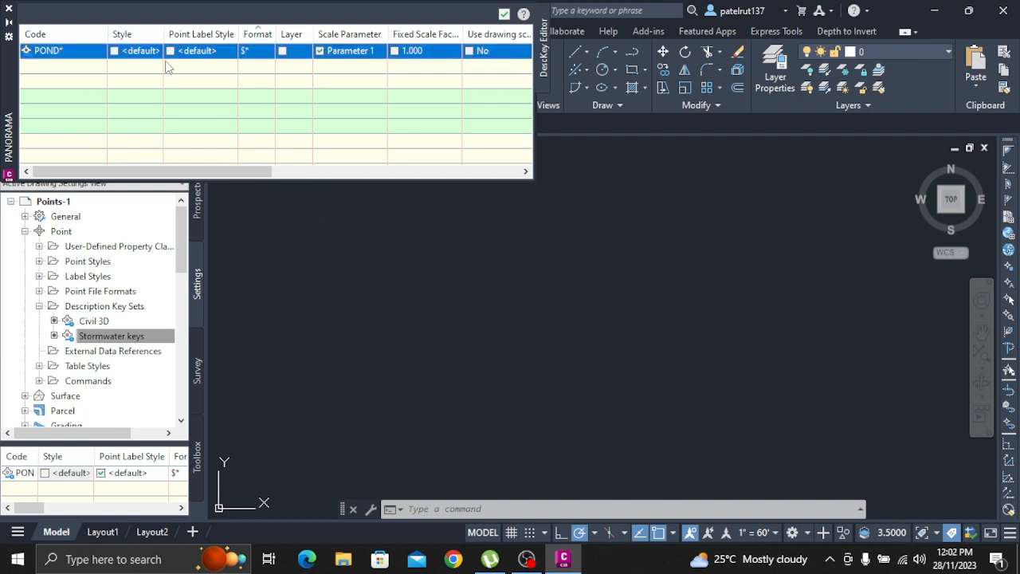
left_click(282, 51)
left_click(301, 51)
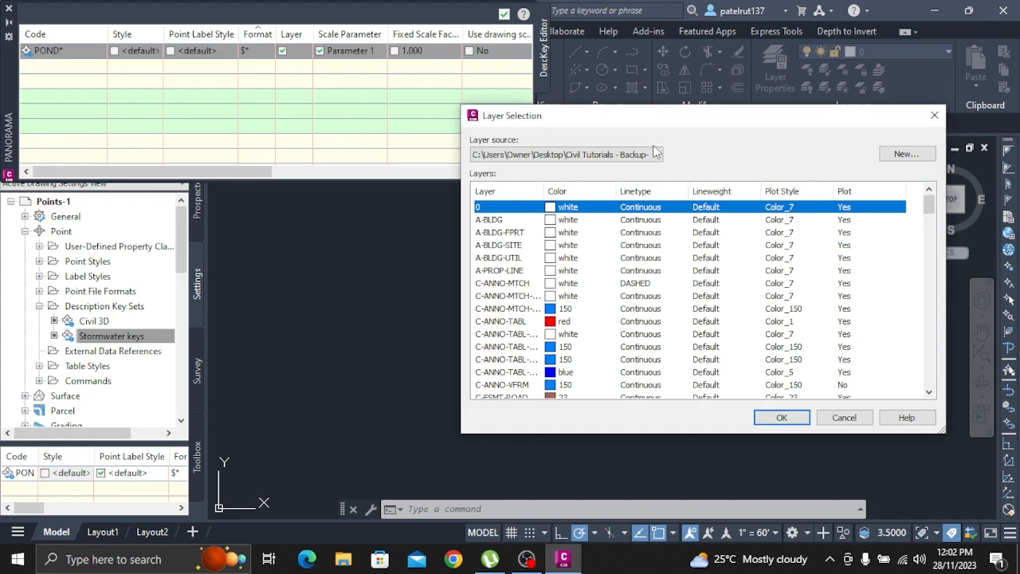
scroll(641, 327, "down", 5)
scroll(641, 327, "down", 15)
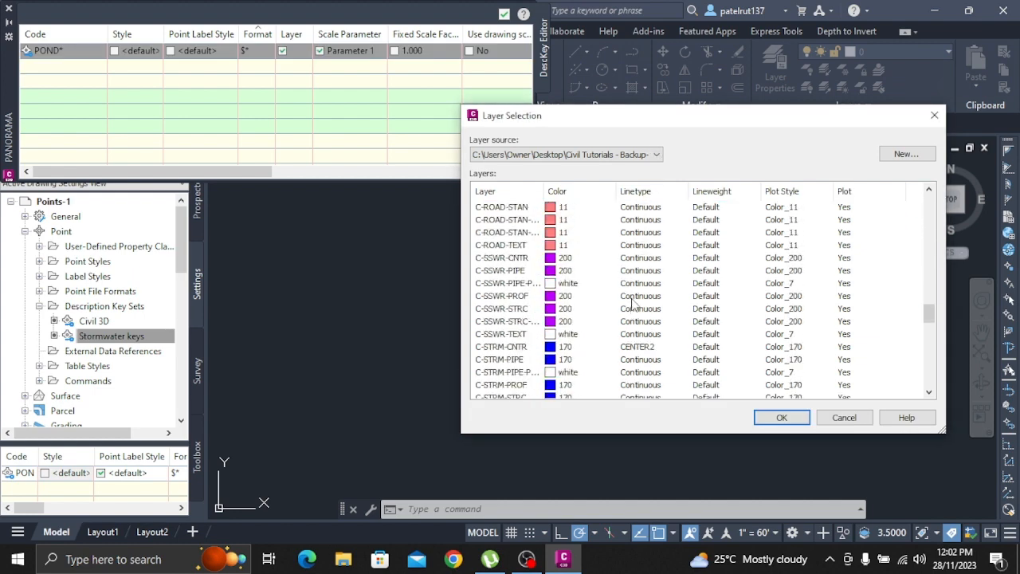
scroll(632, 303, "down", 6)
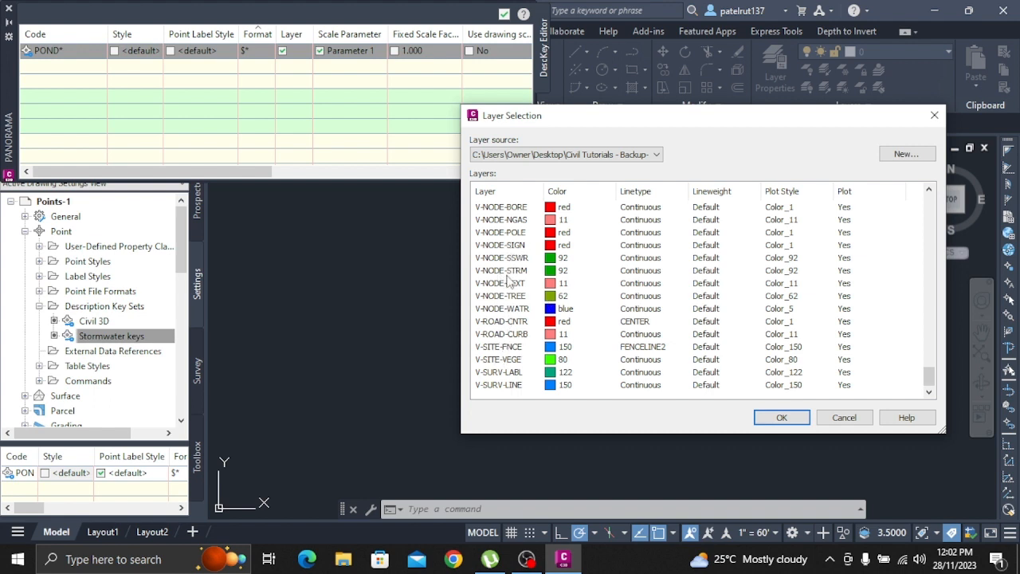
scroll(507, 280, "up", 1)
left_click(523, 311)
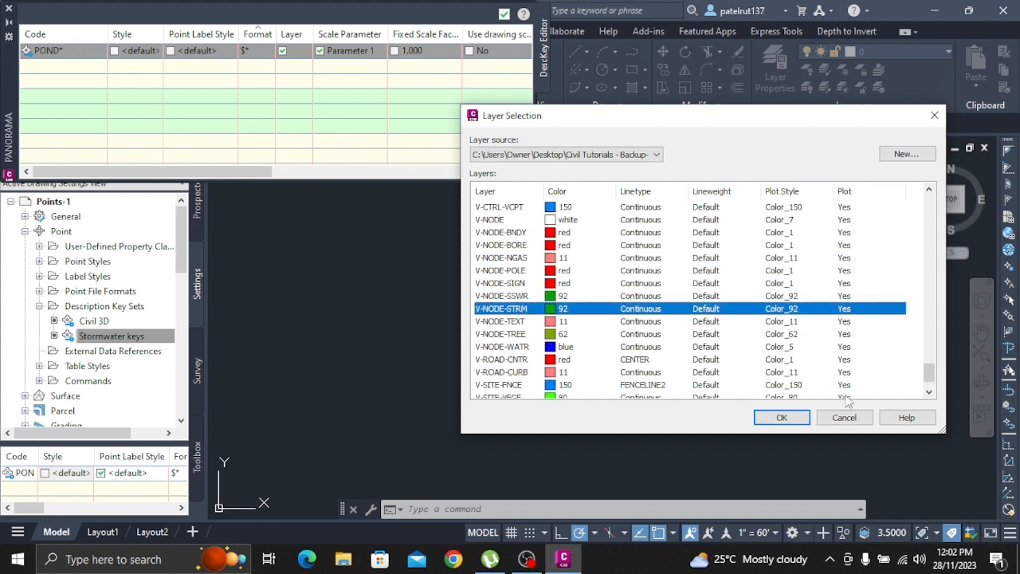
left_click(779, 419)
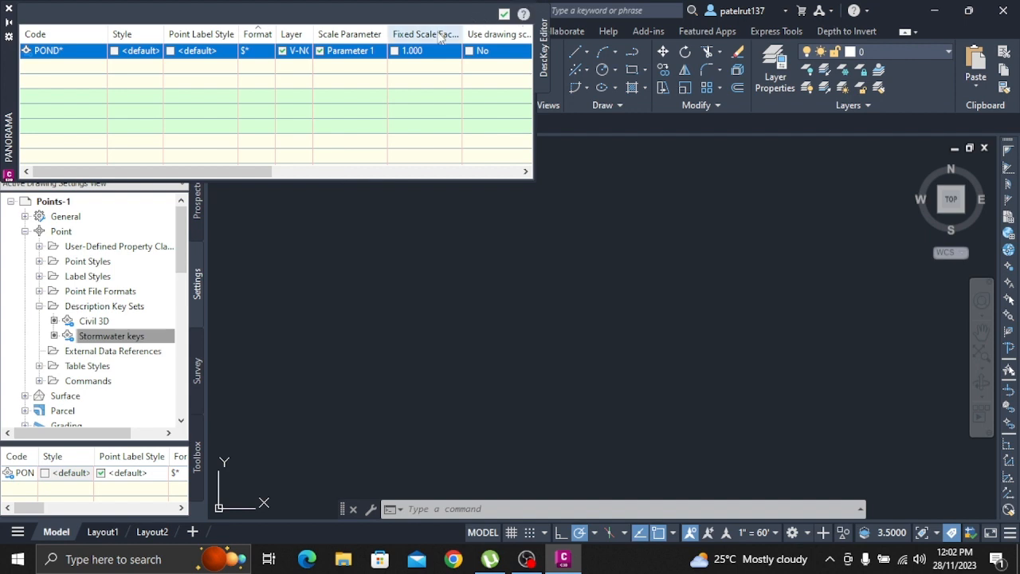
Add a second description key to the set and give it the code MHST*.
right_click(86, 54)
left_click(111, 64)
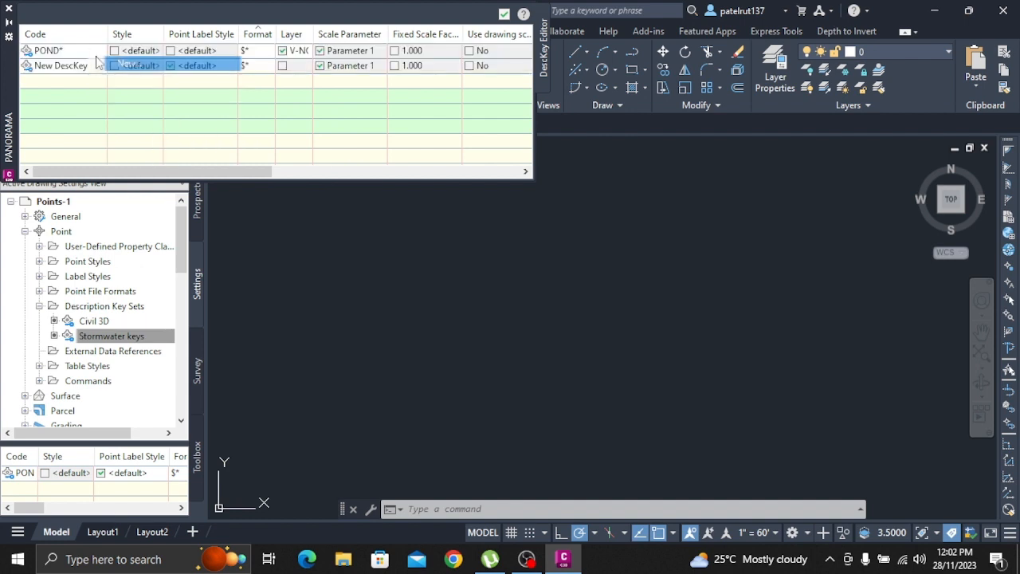
left_click(73, 66)
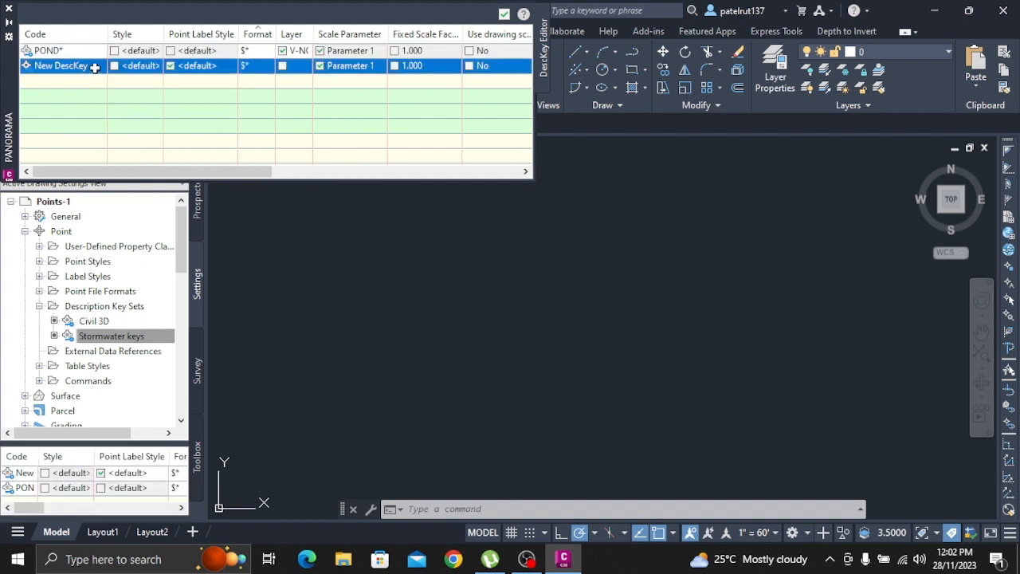
left_click(95, 67)
key("BackSpace")
key("BackSpace")
key("BackSpace")
key("BackSpace")
key("BackSpace")
key("BackSpace")
key("BackSpace")
key("BackSpace")
key("BackSpace")
key("BackSpace")
key("BackSpace")
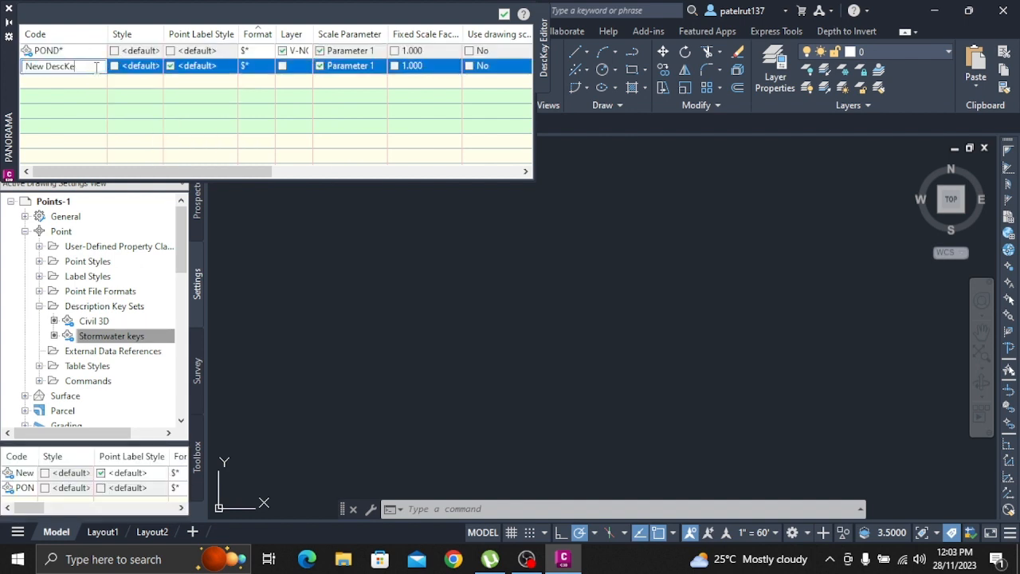
type("MHST")
type("*")
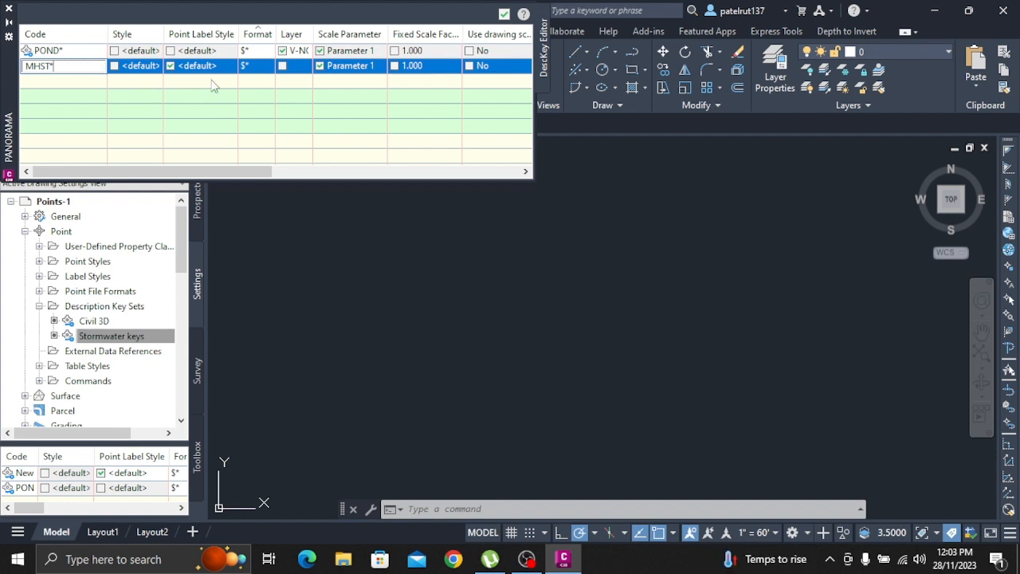
Turn off the point label style override for the MHST* key.
left_click(184, 72)
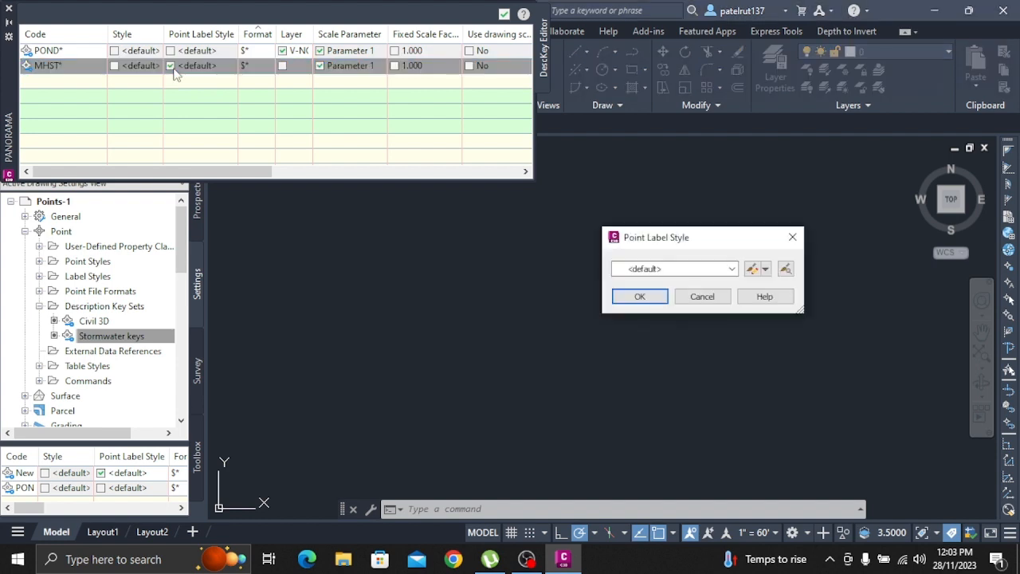
mouse_move(649, 237)
left_mouse_down()
mouse_move(249, 120)
mouse_move(248, 101)
left_mouse_up()
left_click(302, 160)
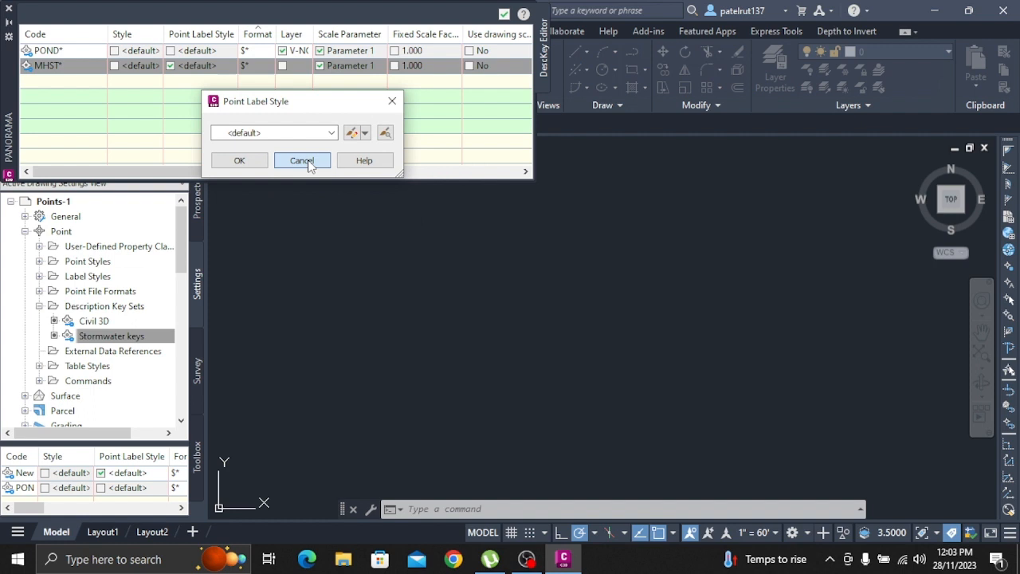
left_click(170, 66)
left_click(159, 117)
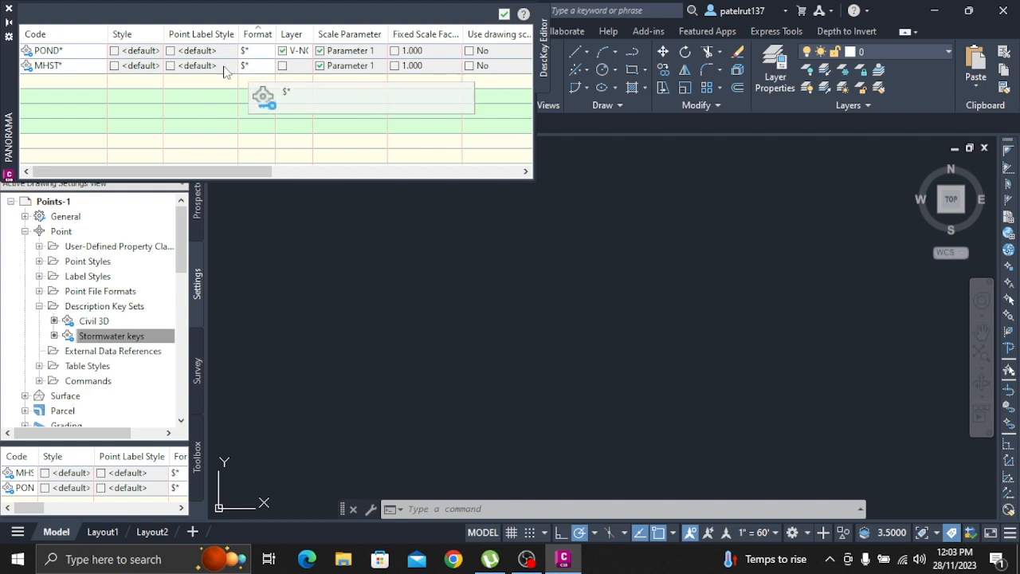
Enable the layer setting for the MHST* key and assign it the layer V-NODE-STRM.
left_click(282, 66)
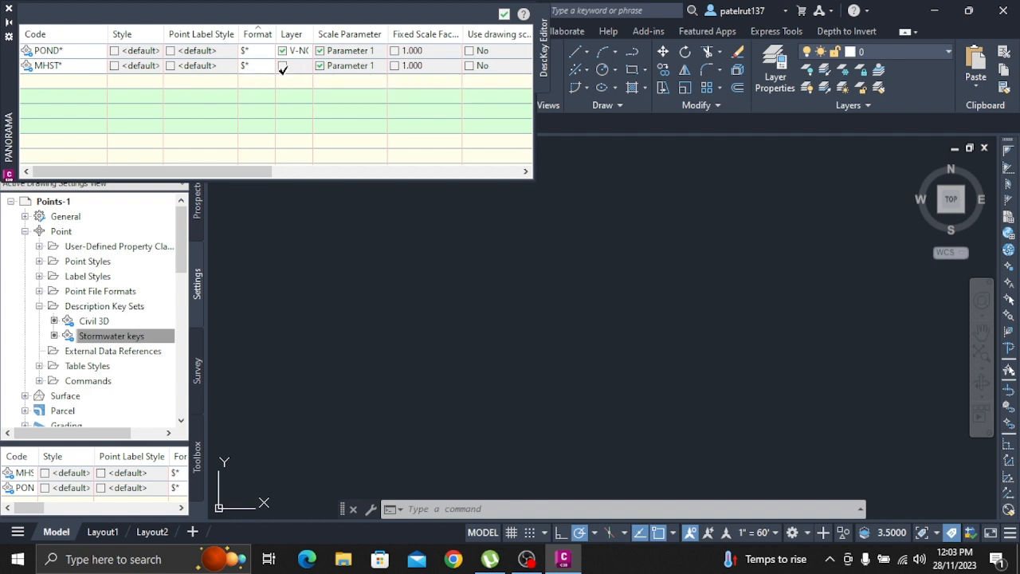
left_click(284, 66)
left_click(292, 67)
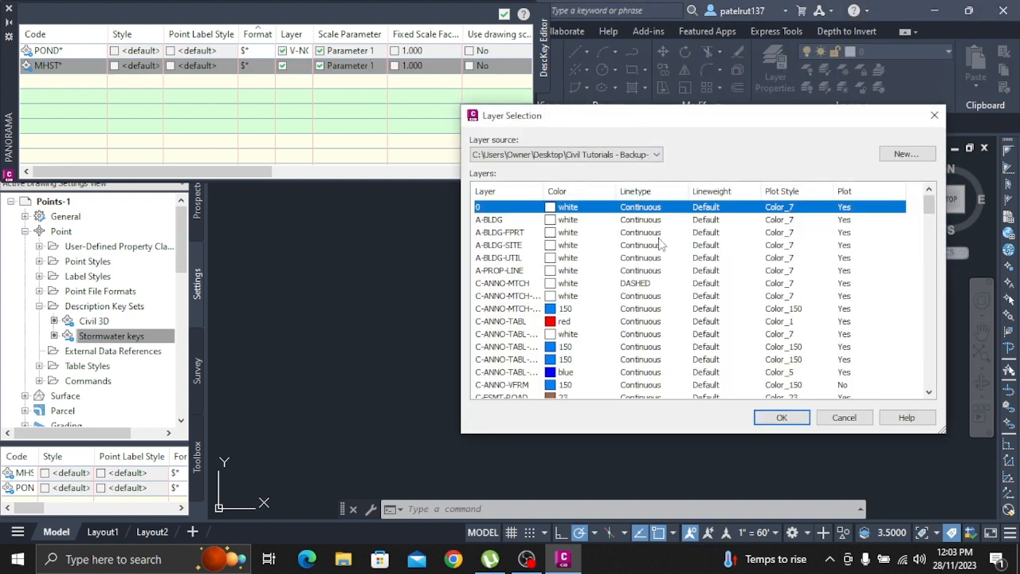
scroll(692, 319, "down", 2)
scroll(692, 320, "down", 15)
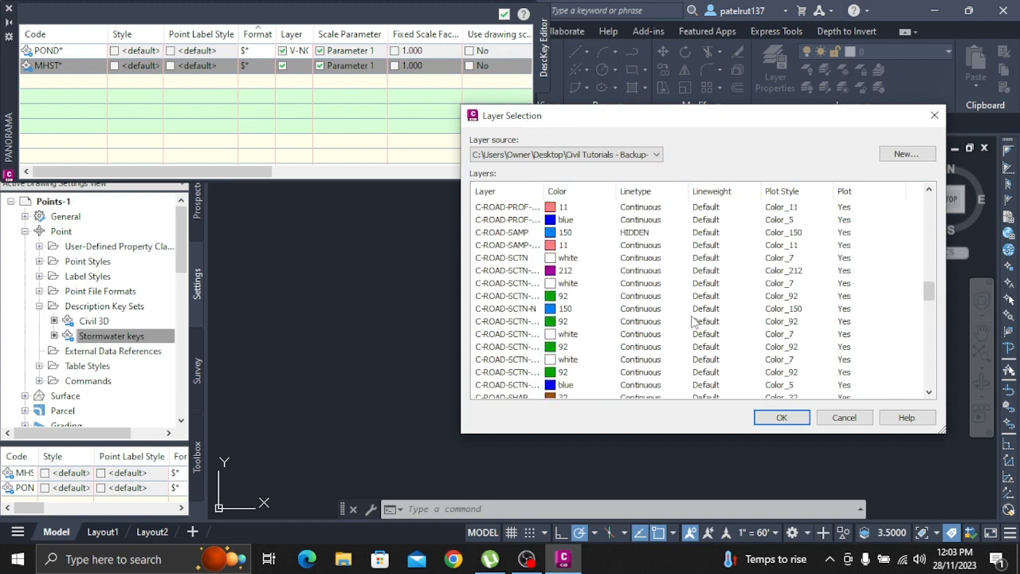
scroll(692, 319, "down", 10)
scroll(692, 320, "down", 4)
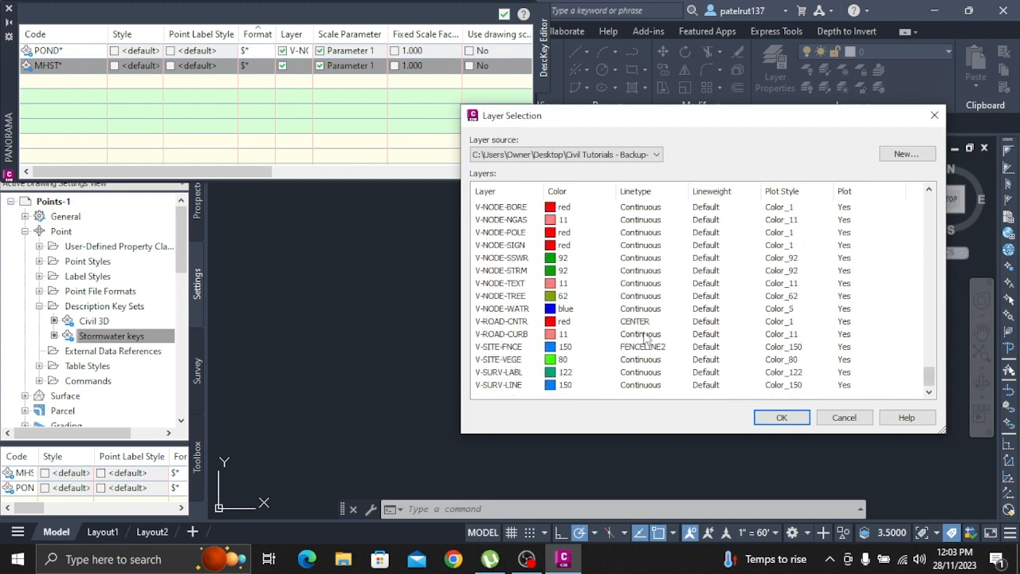
left_click(517, 271)
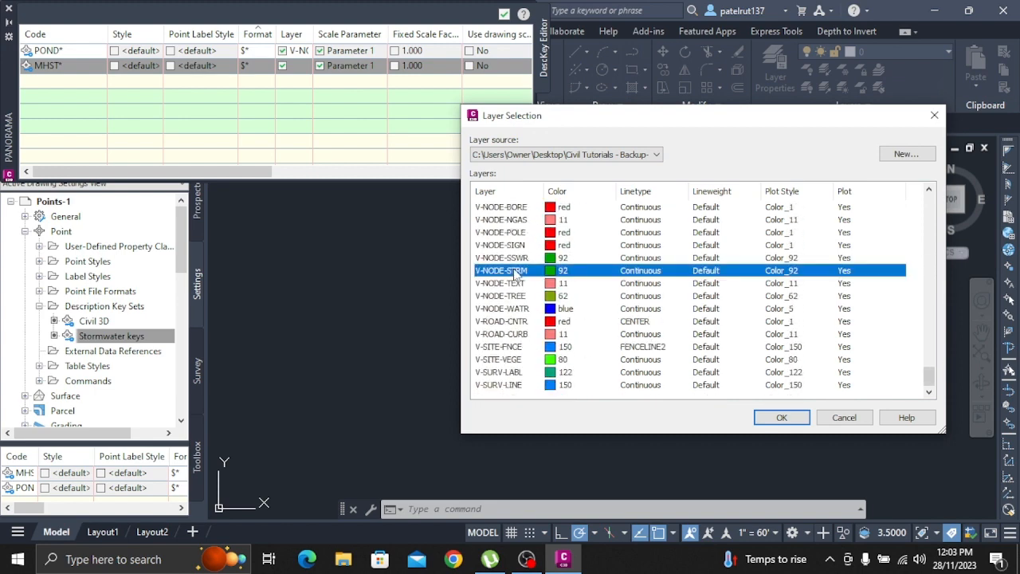
left_click(781, 417)
Set the MHST* key's format to $*STORM MH and accept the edited description keys.
left_click(257, 67)
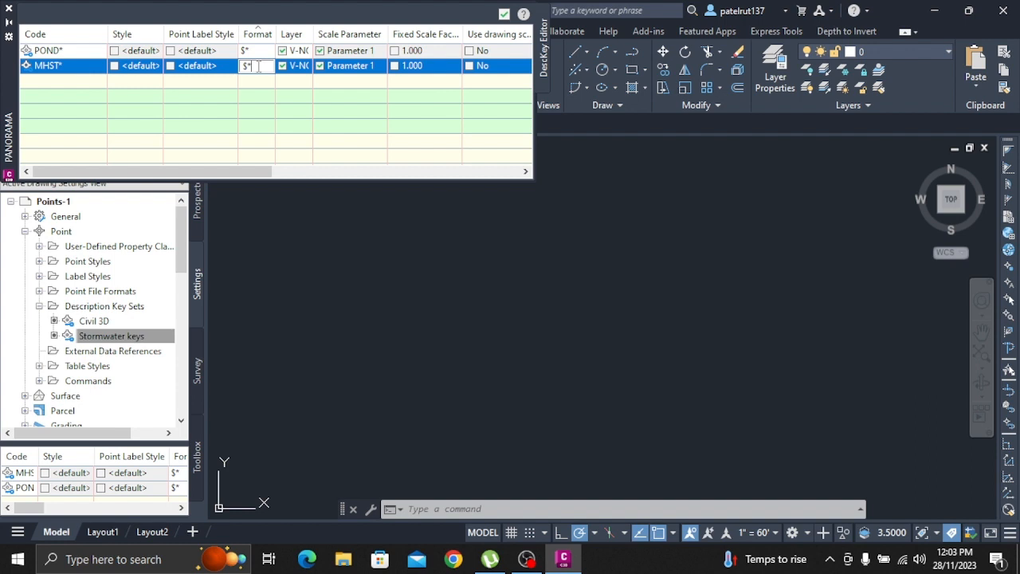
type("S")
type("TORM")
type(" MH")
left_click(423, 117)
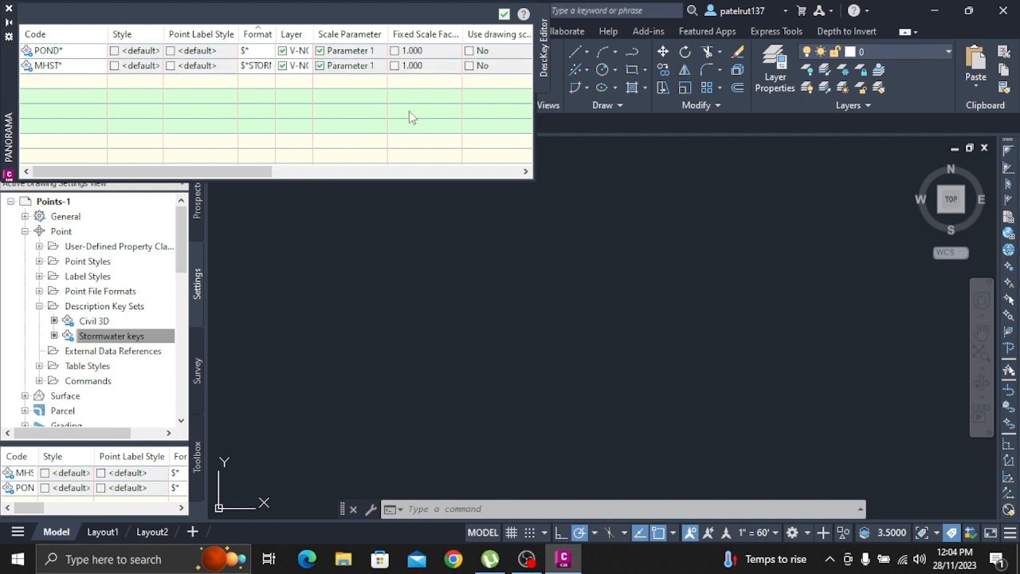
left_click(504, 14)
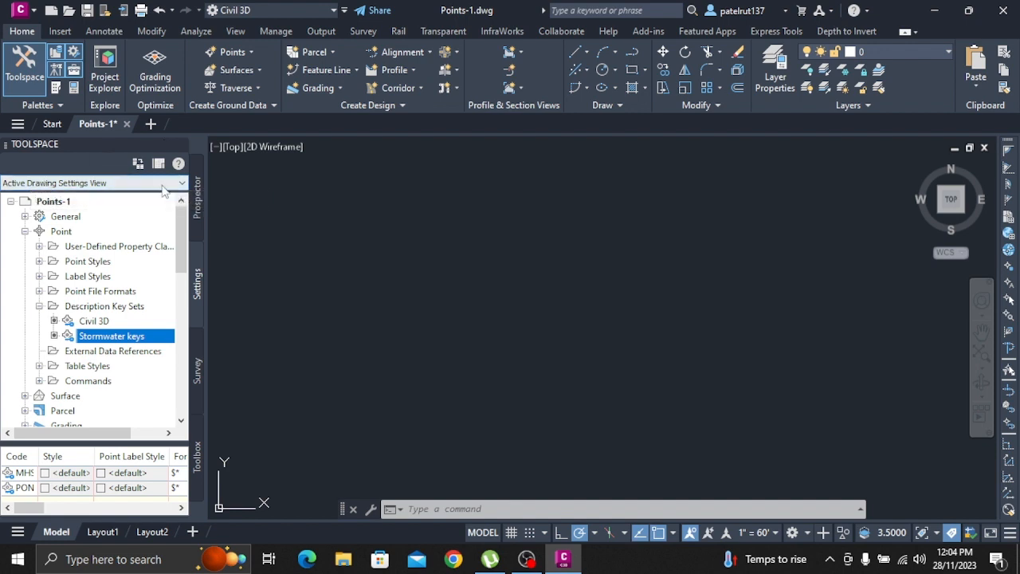
Create a new point group in Points-1 and name it Detention Pond.
left_click(200, 204)
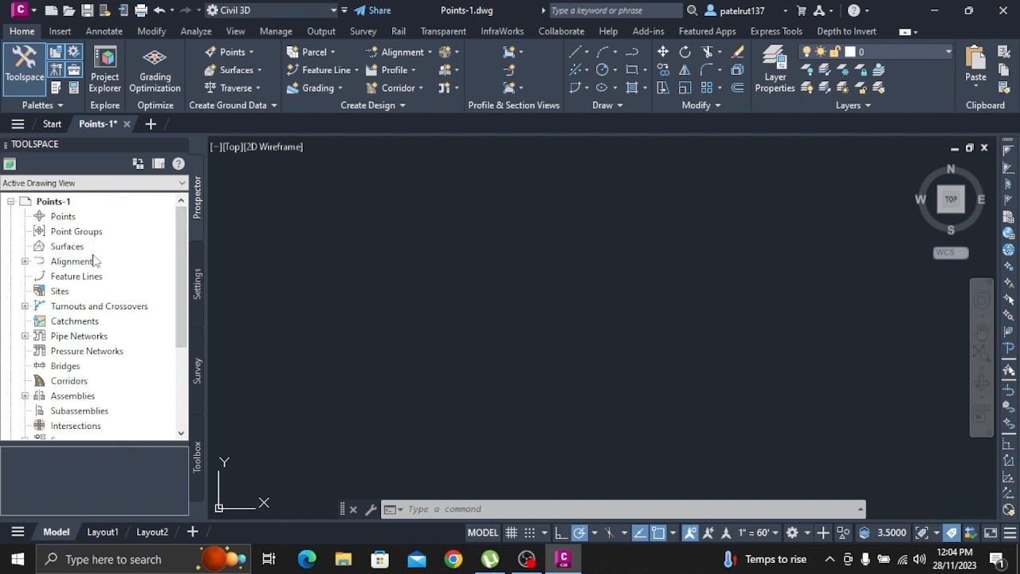
right_click(69, 232)
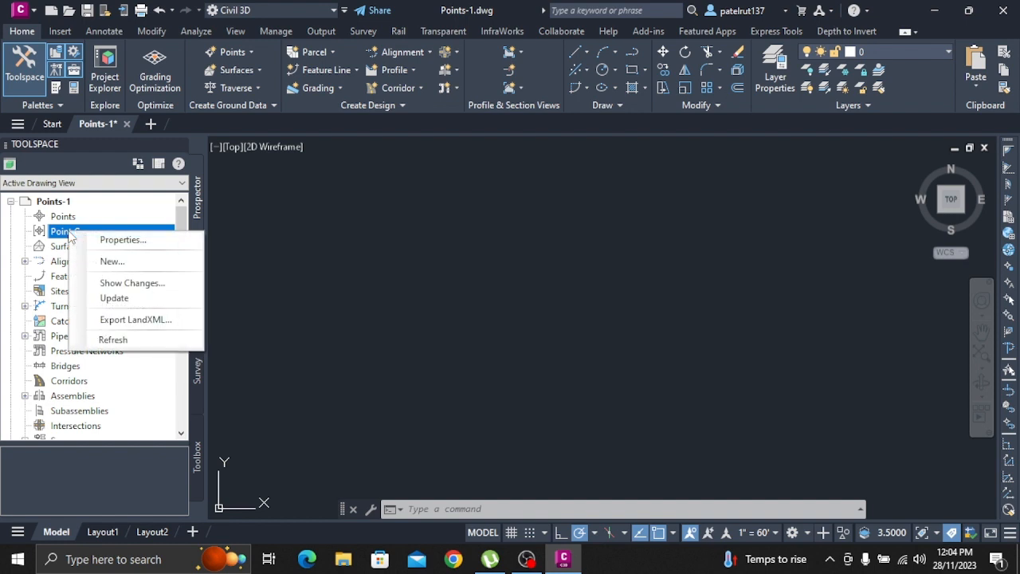
left_click(99, 262)
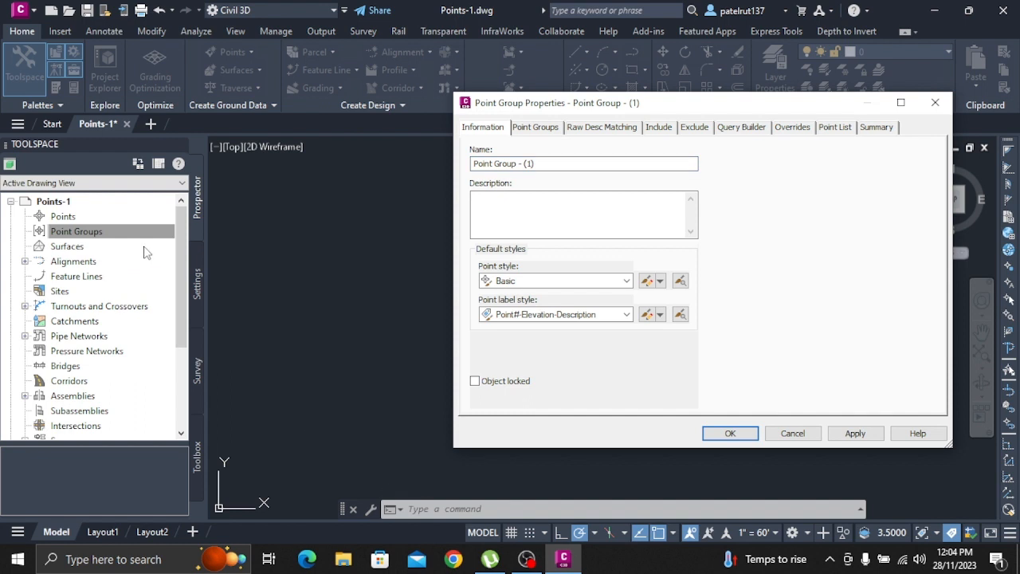
left_click(544, 161)
left_click_drag(544, 161, 473, 161)
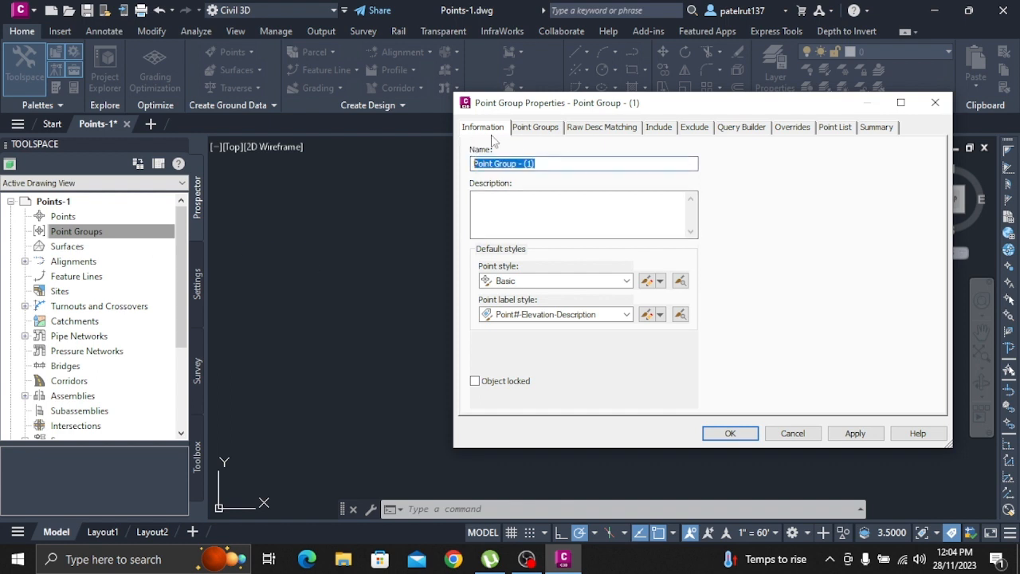
type("Det")
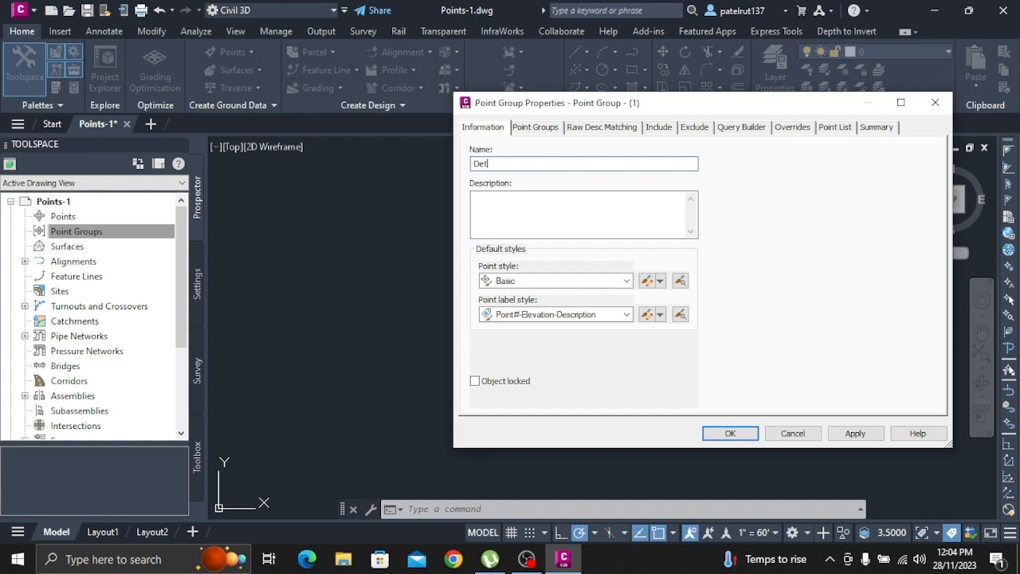
type("ention Pond")
Match the Detention Pond group to the POND* raw description code and save the group.
left_click(581, 130)
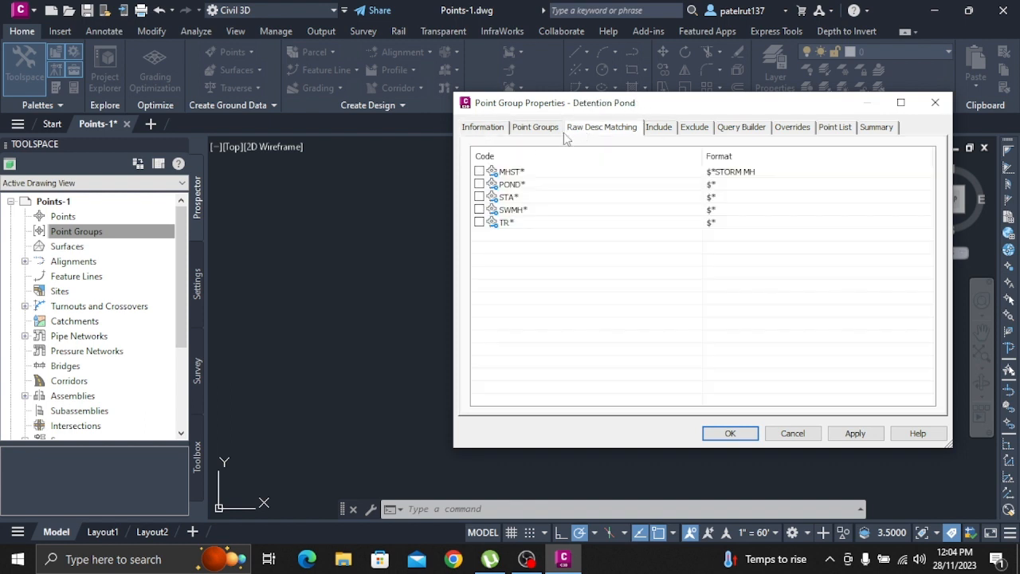
left_click(479, 185)
left_click(858, 433)
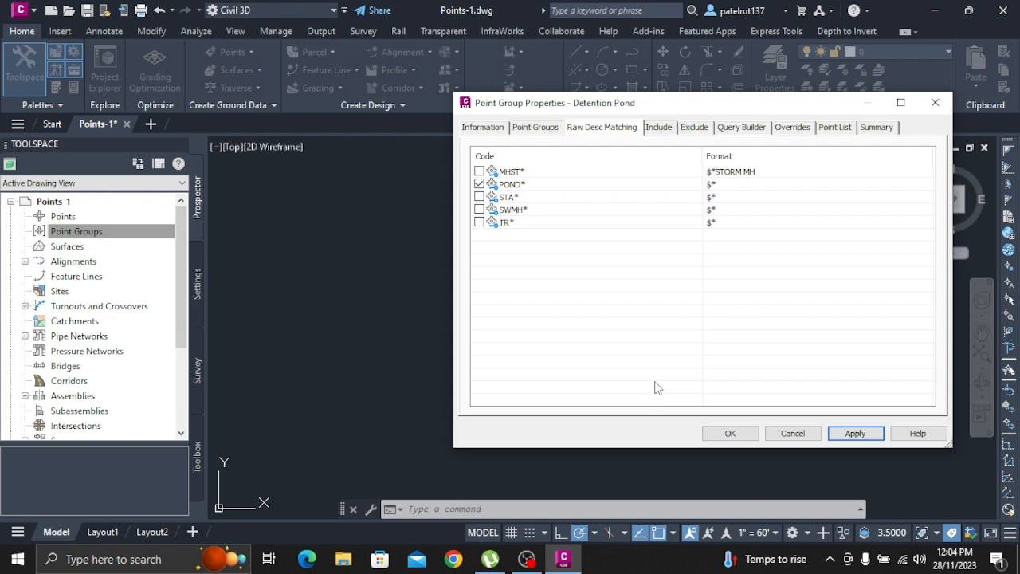
left_click(739, 431)
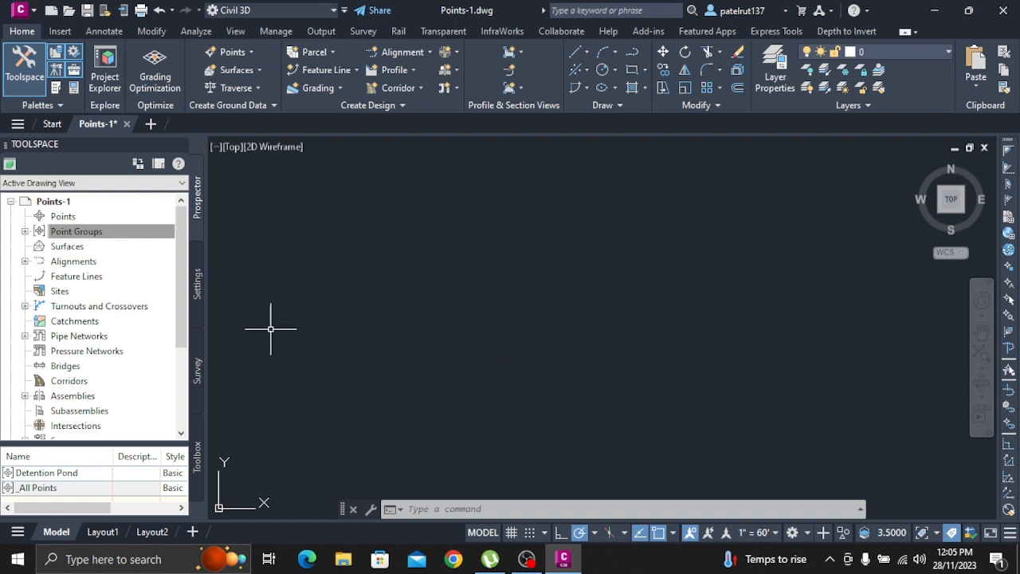
Create another point group in Points-1 and name it Storm Manholes.
left_click(76, 231)
right_click(102, 231)
left_click(107, 238)
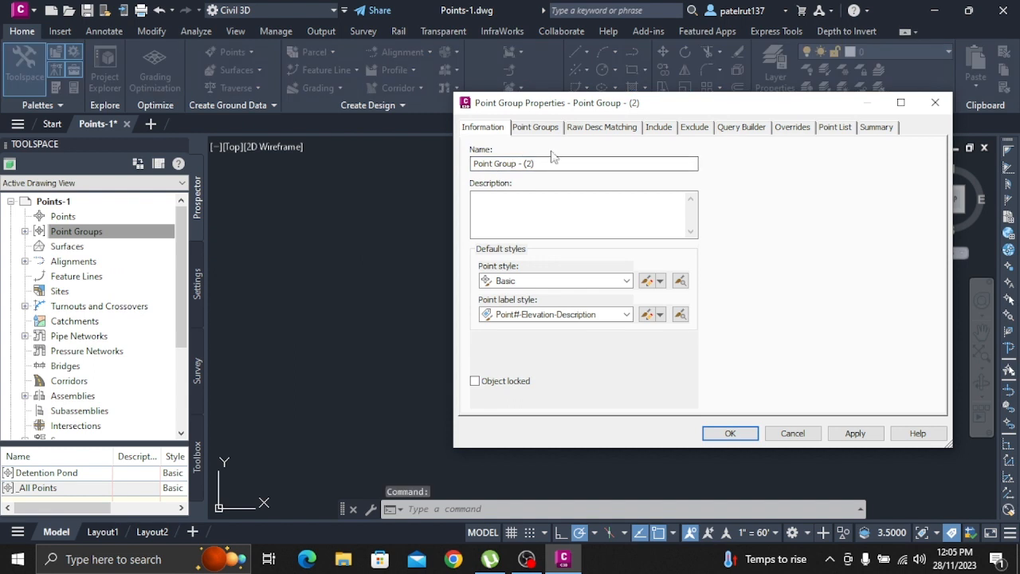
left_click_drag(547, 164, 445, 164)
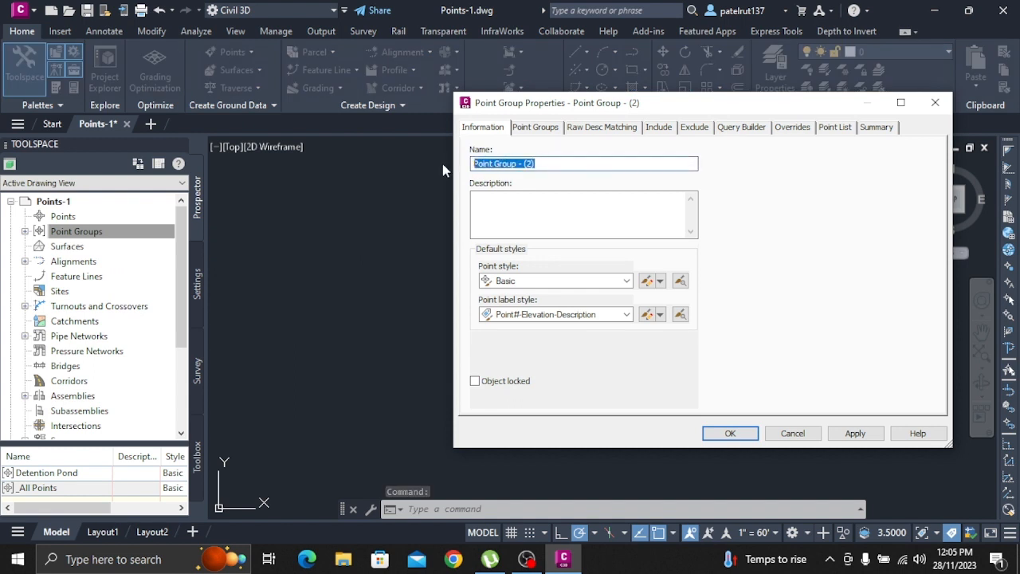
type("St")
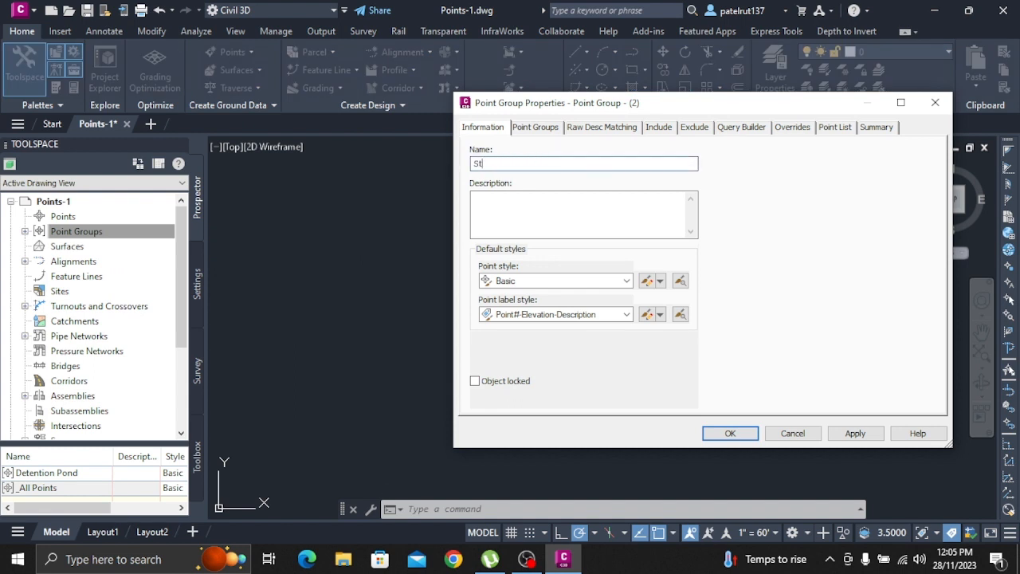
type("orm Manholes")
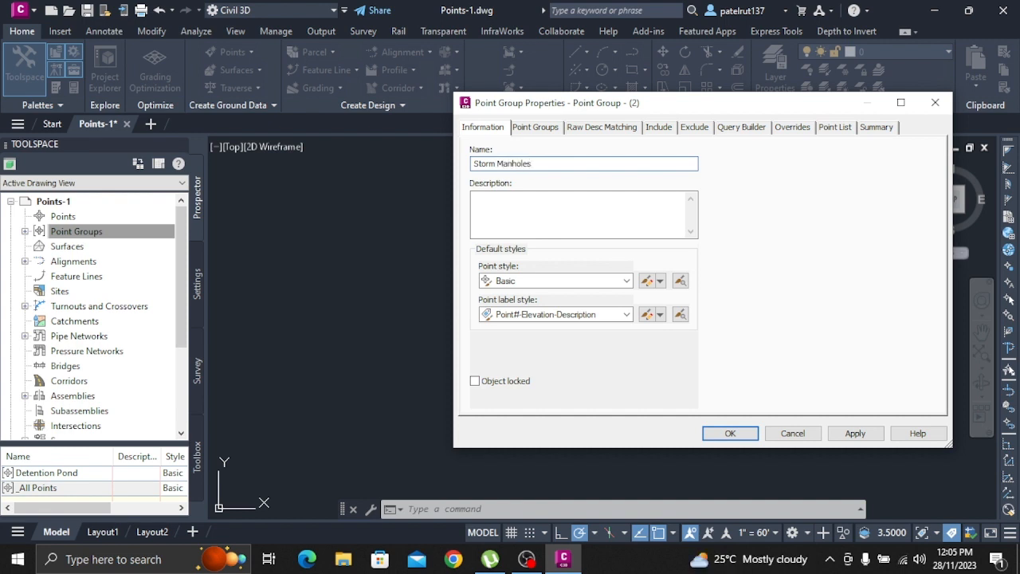
Match the Storm Manholes group to the MHST* raw description code and save the group.
left_click(628, 134)
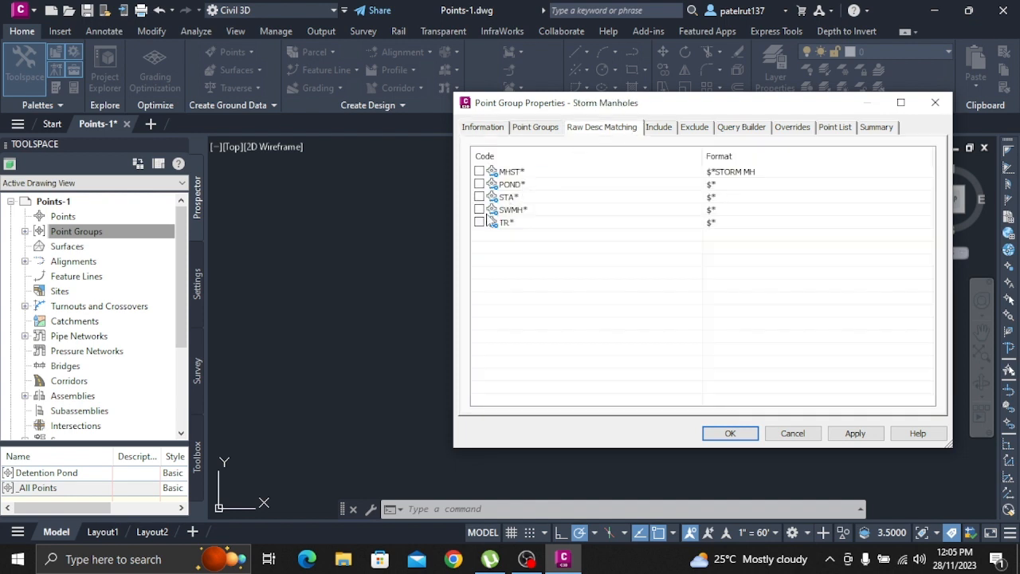
left_click(479, 171)
left_click(850, 433)
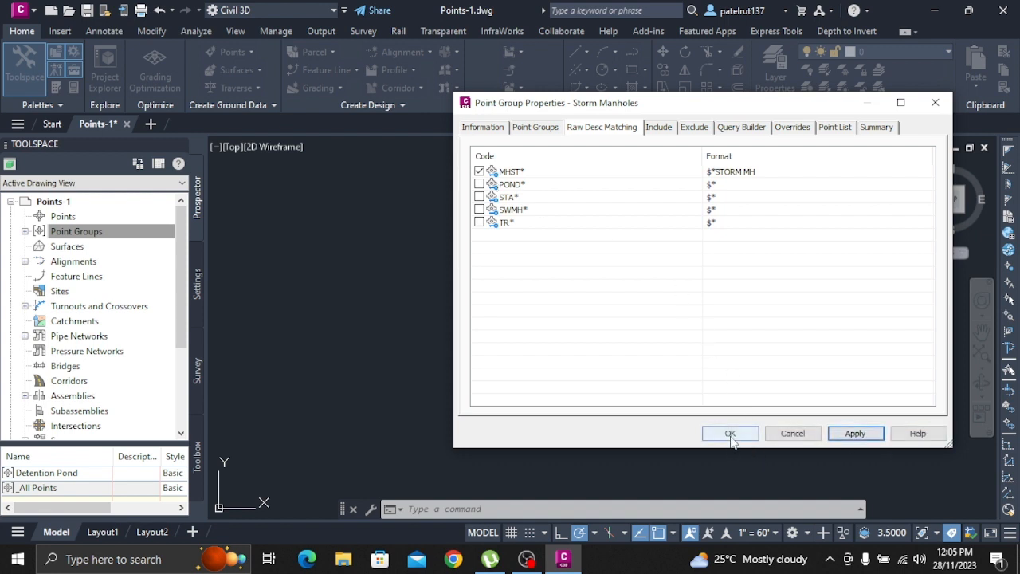
left_click(730, 433)
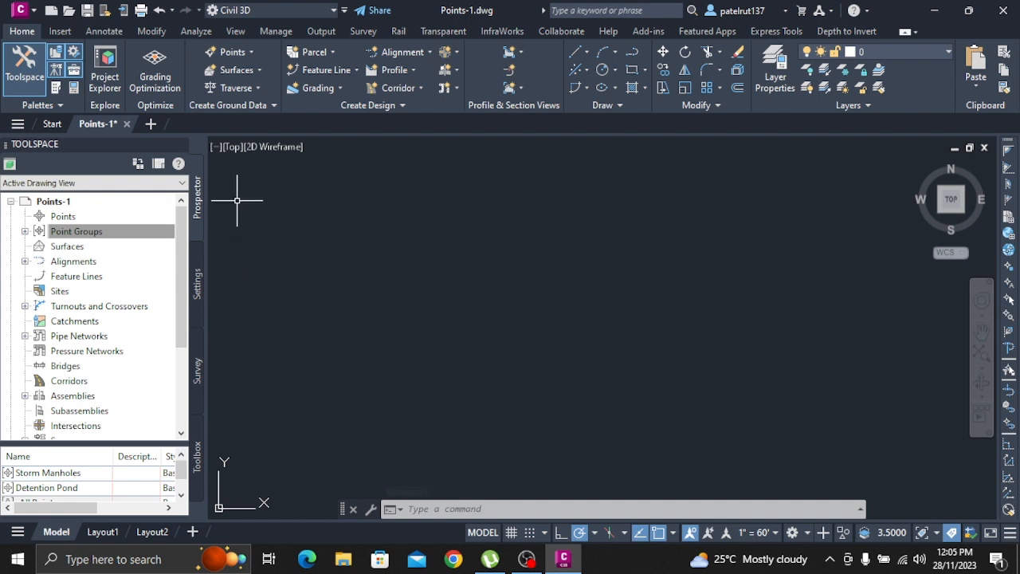
Set the point label style of the _All Points group to Standard.
left_click(153, 231)
left_click(25, 231)
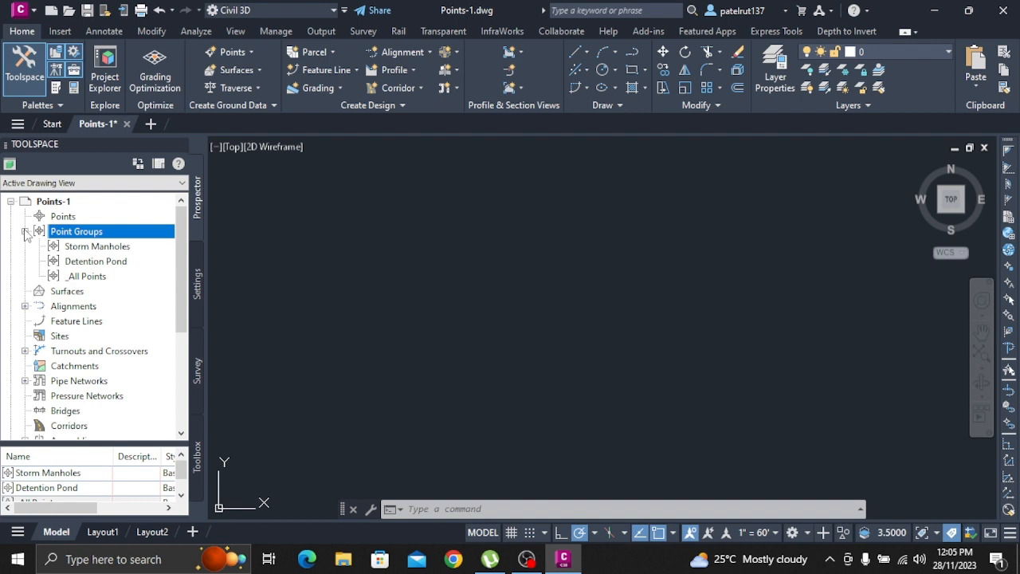
right_click(99, 277)
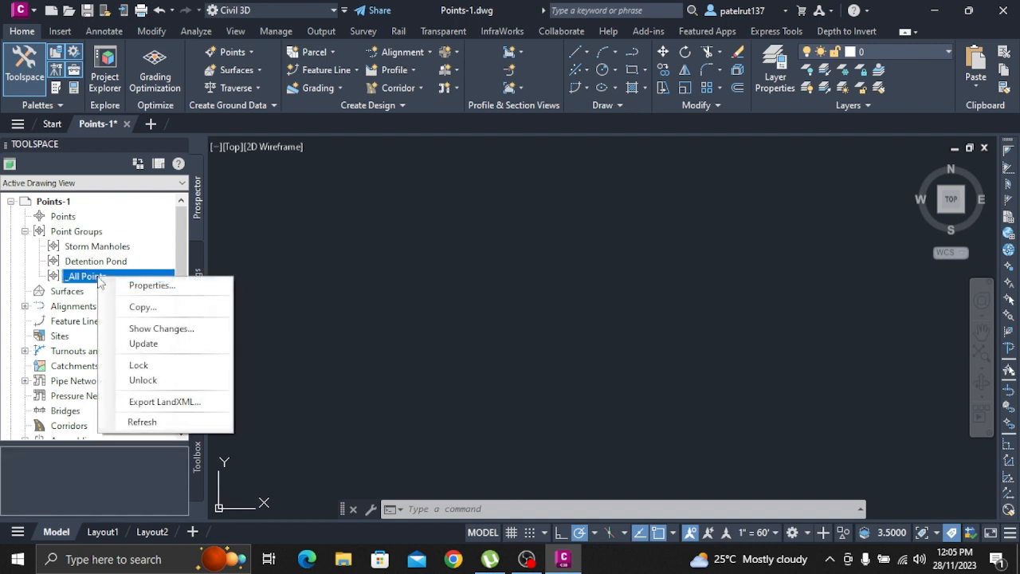
left_click(141, 285)
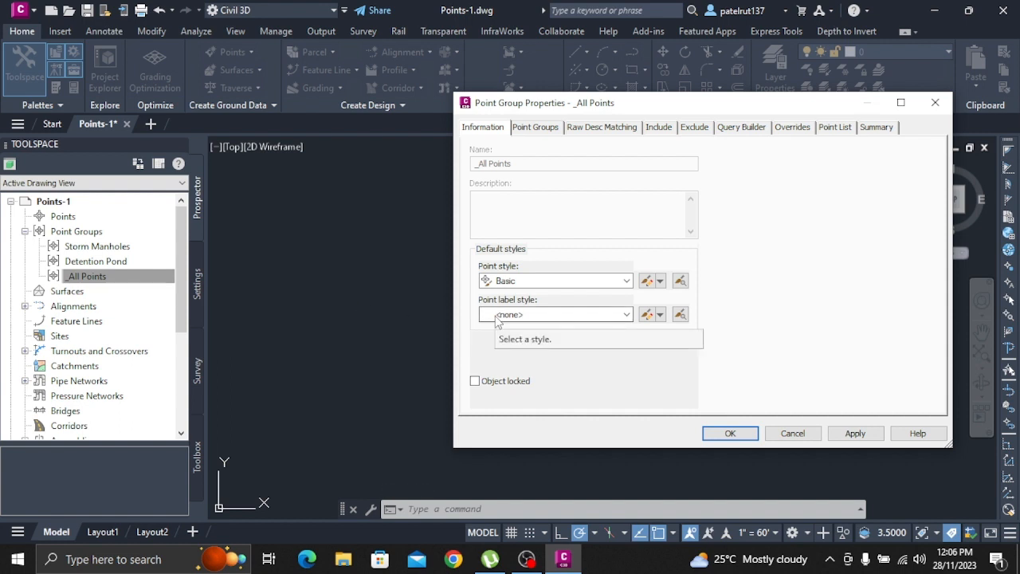
left_click(535, 316)
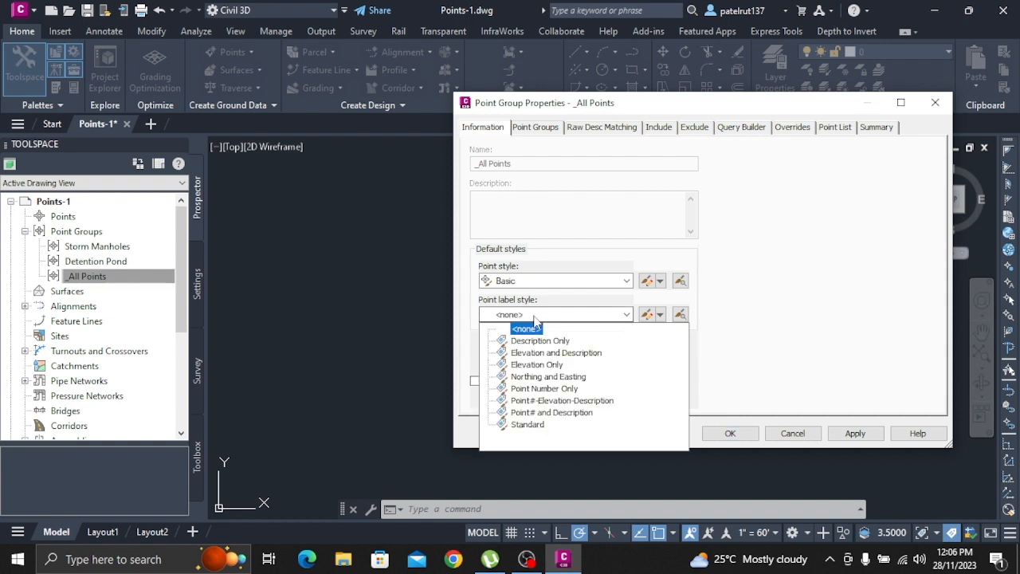
left_click(526, 425)
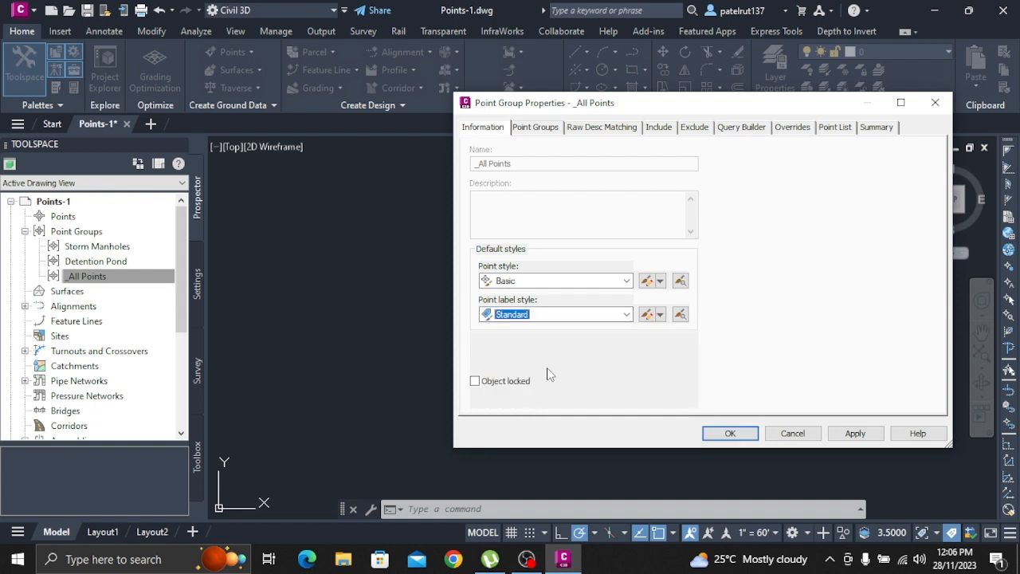
left_click(730, 433)
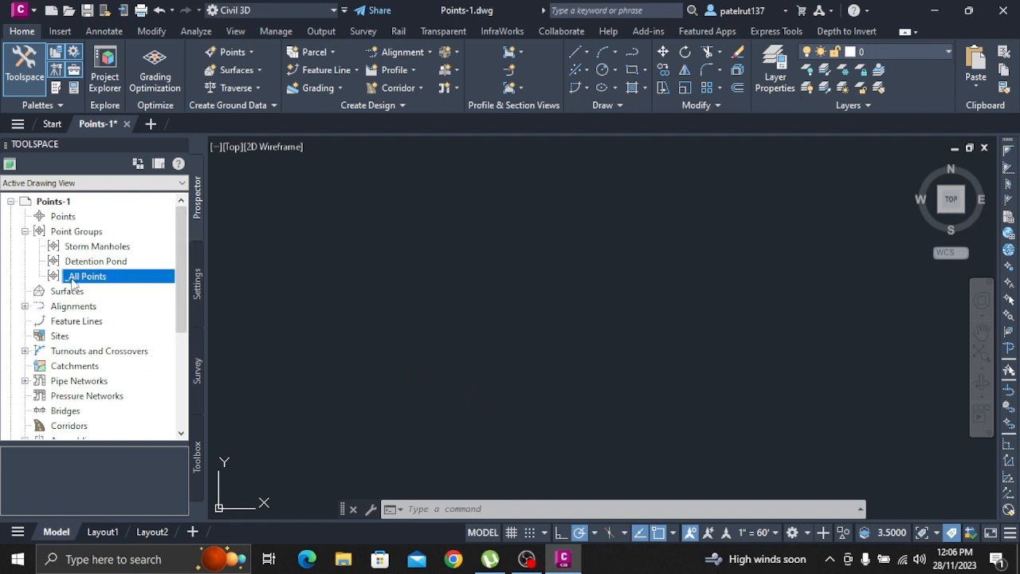
Open the point creation tools and set the default layer for new points to V-NODE.
right_click(70, 218)
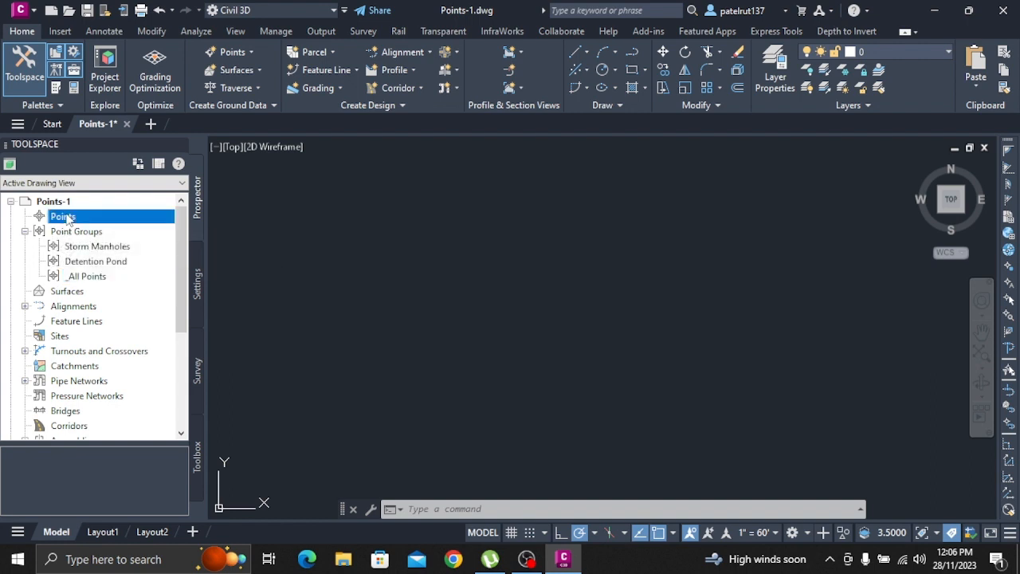
left_click(112, 223)
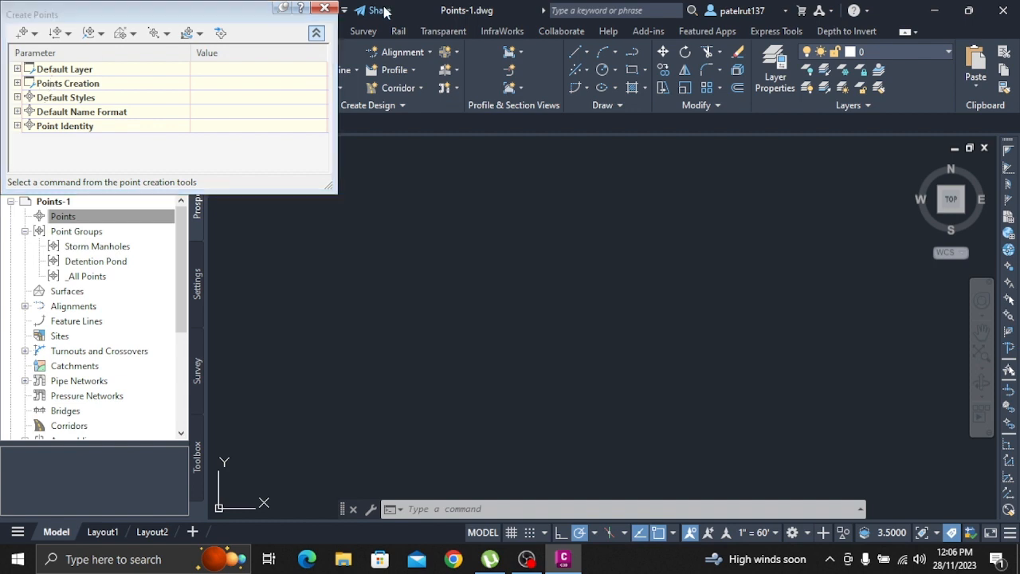
left_click(316, 33)
left_click(316, 32)
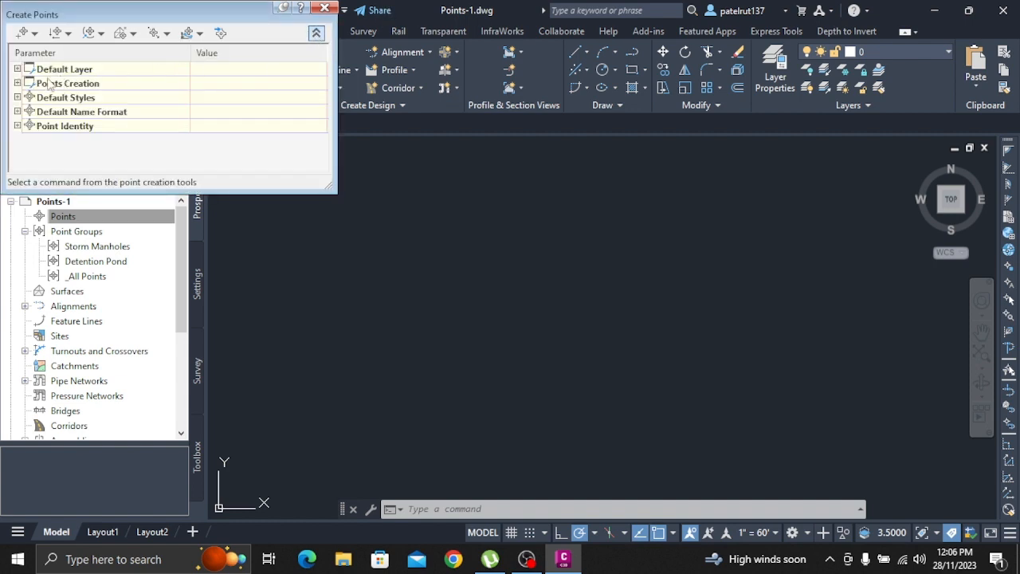
left_click(17, 69)
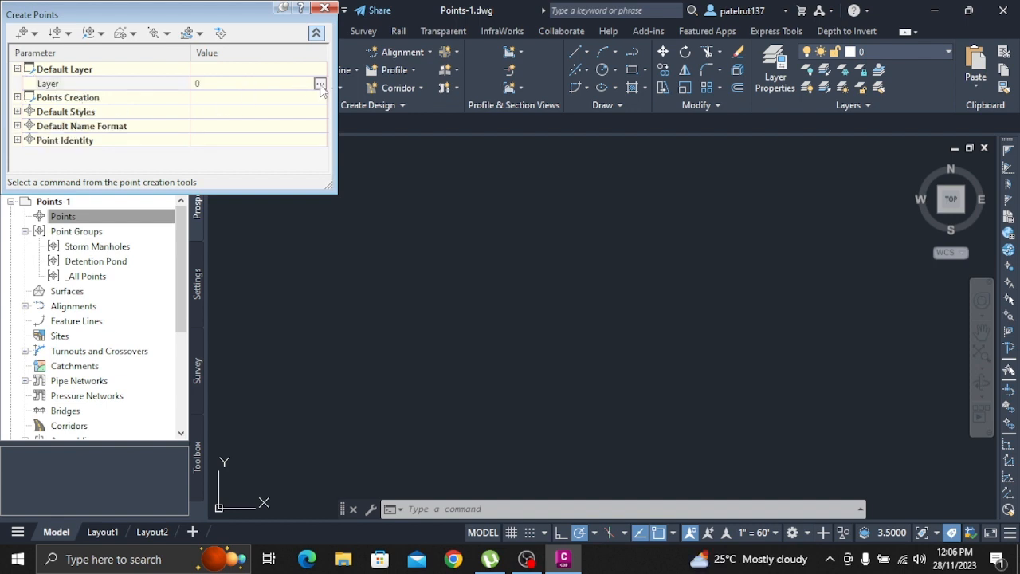
left_click(320, 83)
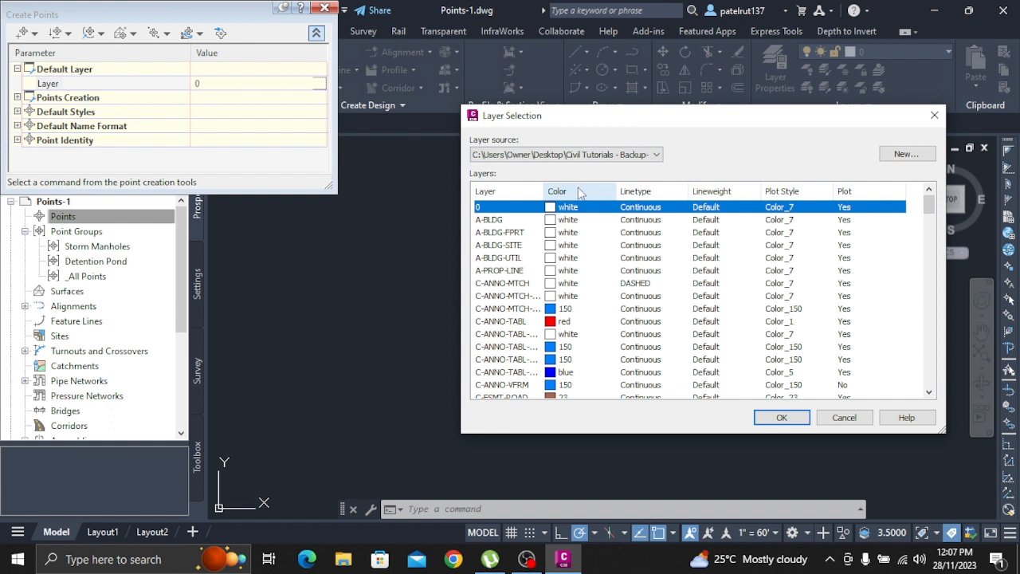
scroll(573, 323, "down", 20)
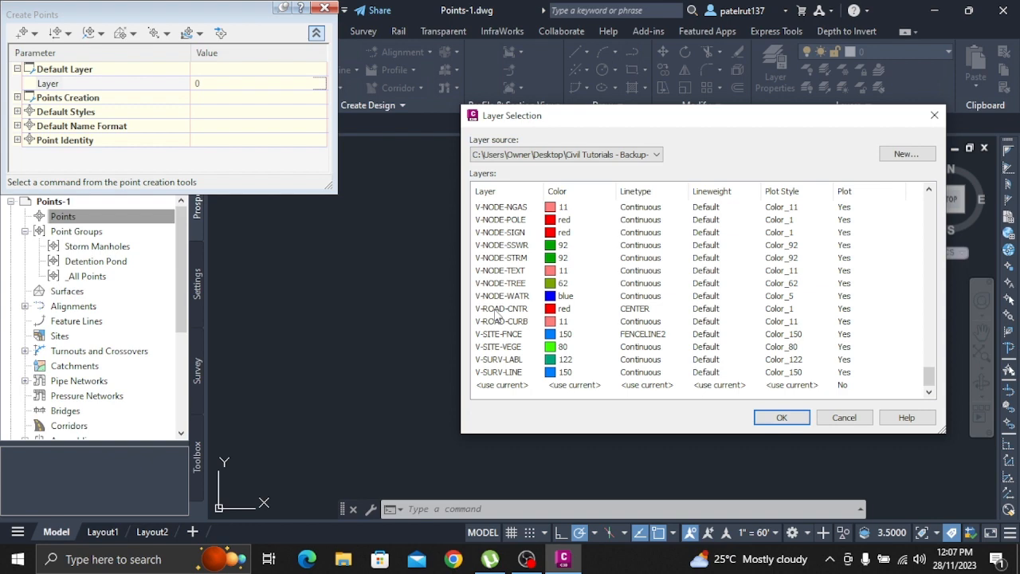
scroll(495, 314, "up", 2)
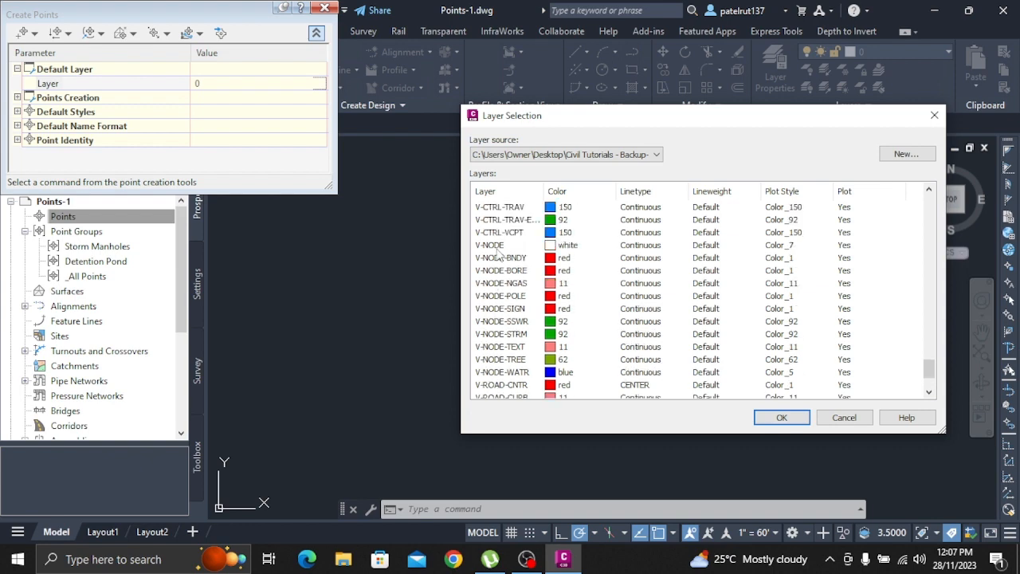
left_click(497, 246)
left_click(776, 417)
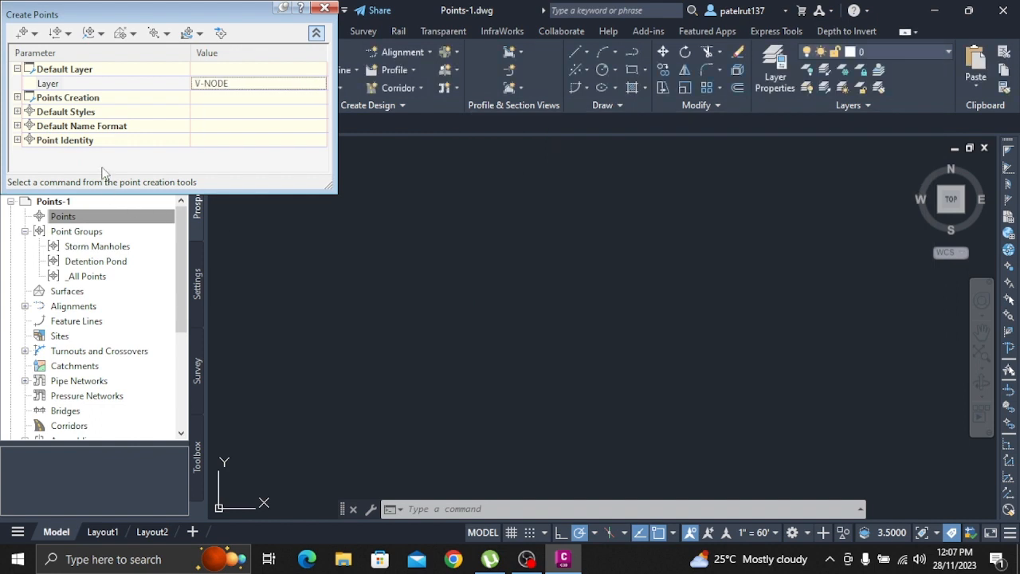
Import the points from the points.mdb file using the External Project Point Database format, and close the point creation tools.
left_click(226, 35)
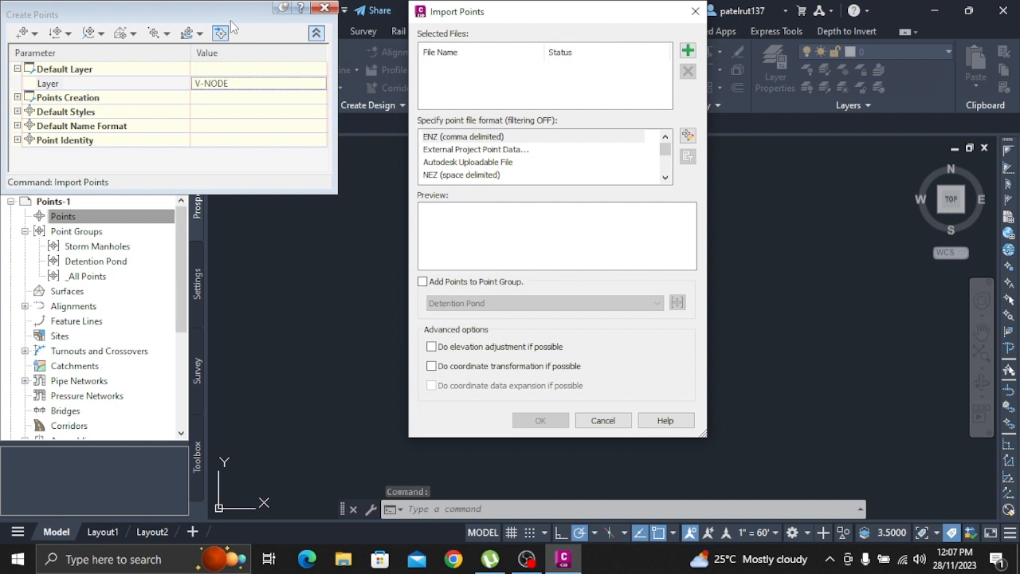
left_click(463, 151)
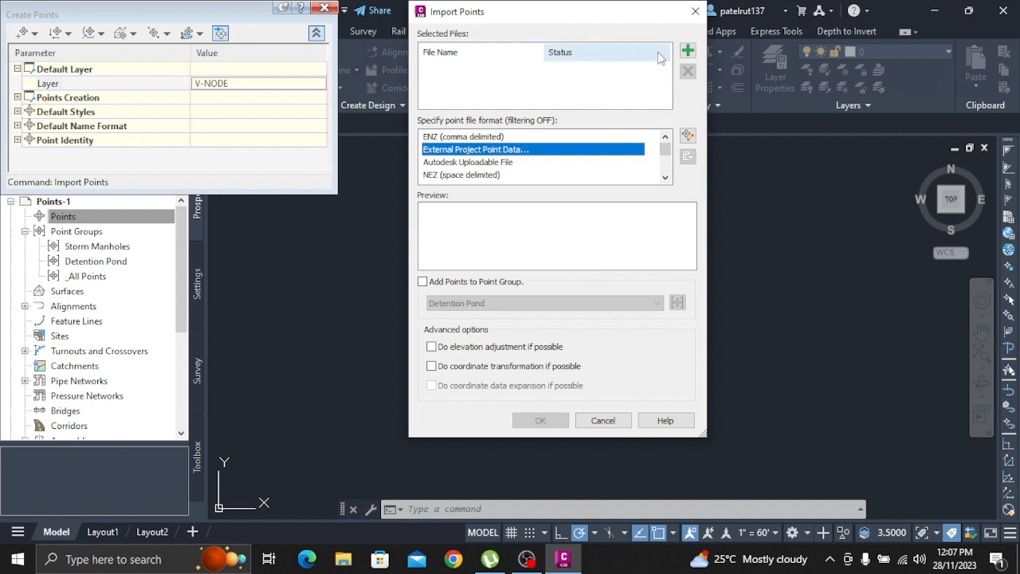
left_click(688, 50)
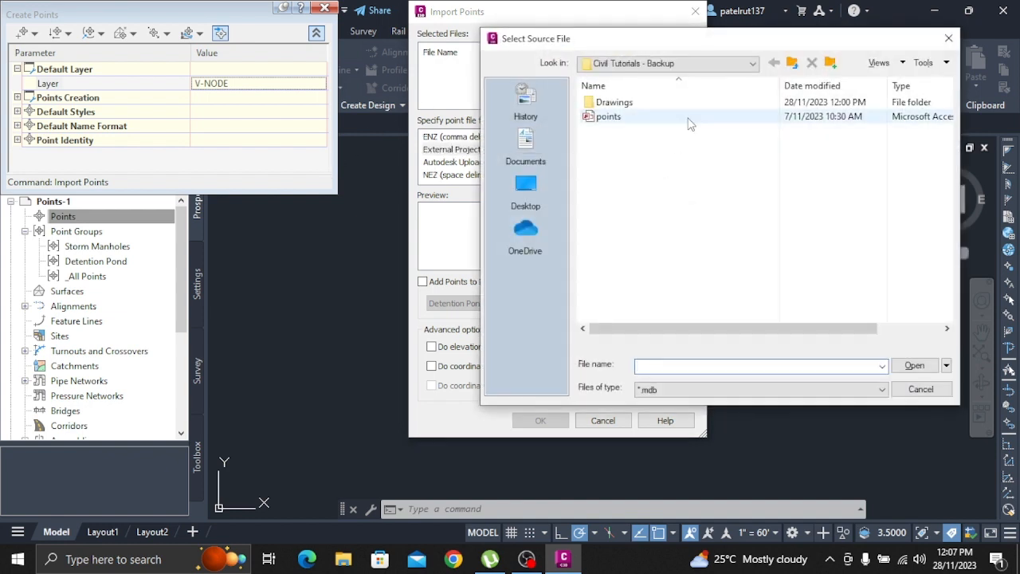
left_click(687, 117)
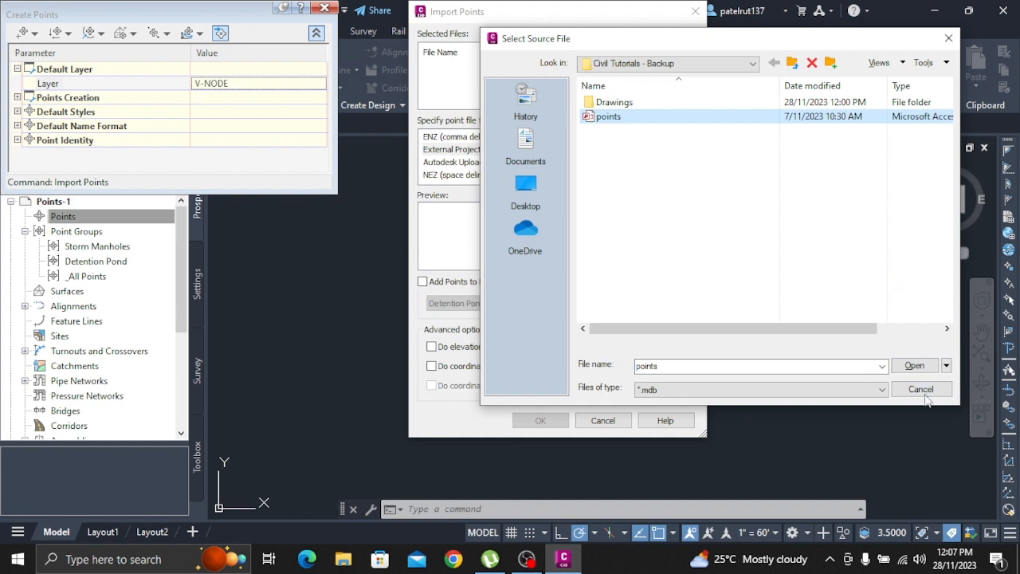
left_click(916, 367)
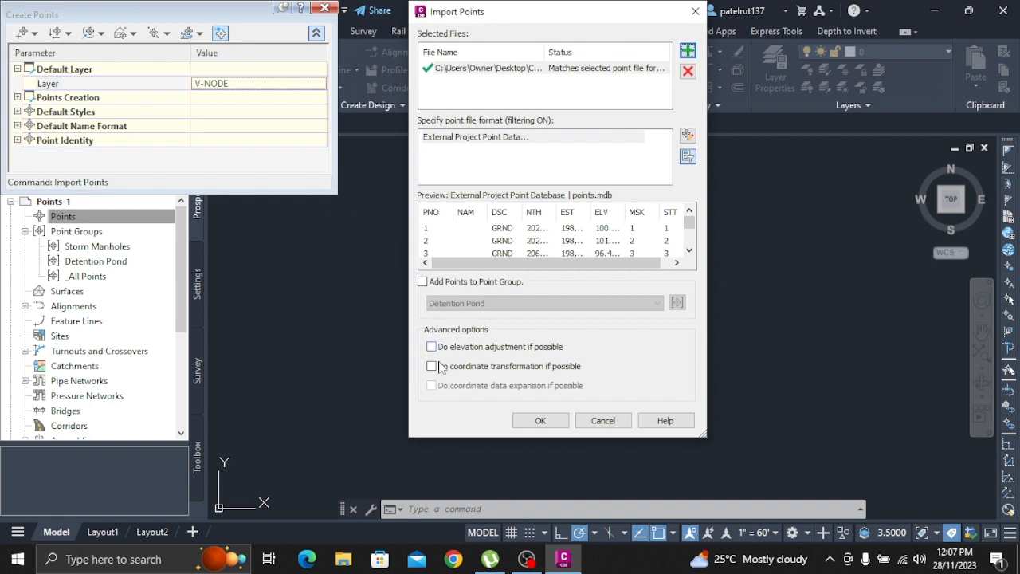
left_click(554, 422)
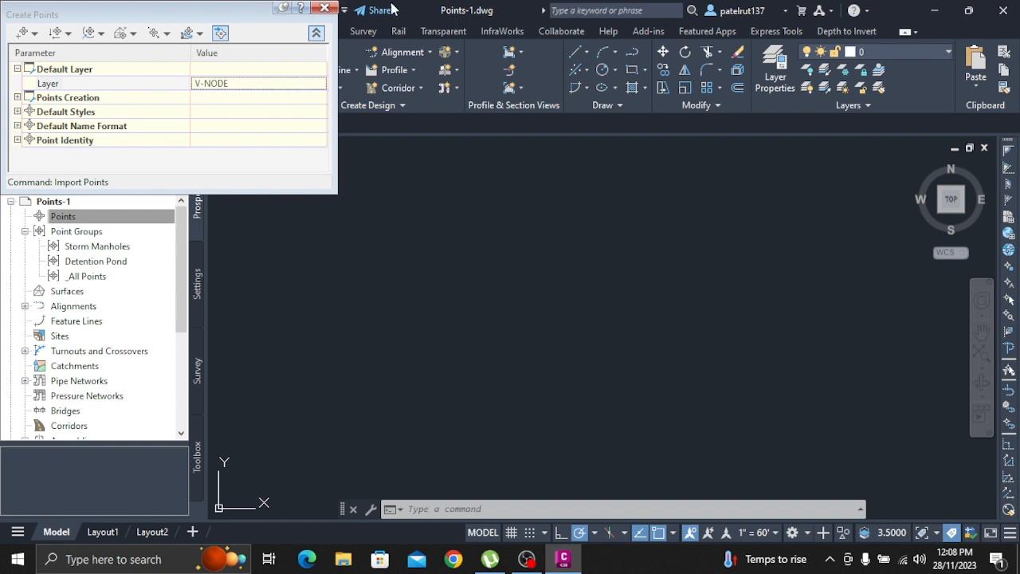
key("Escape")
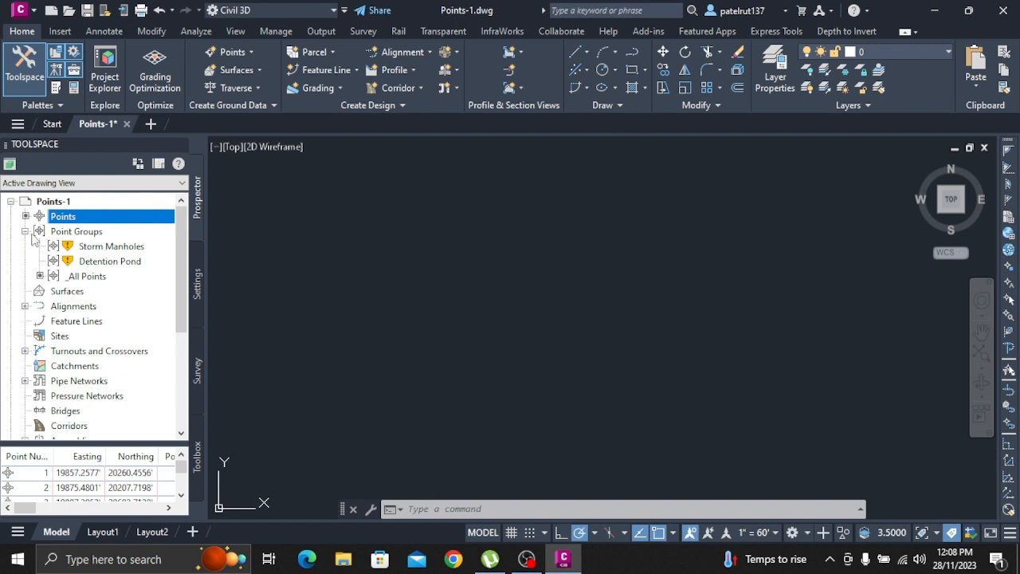
Review the pending point group changes and update the out-of-date Storm Manholes and Detention Pond groups.
left_click(84, 233)
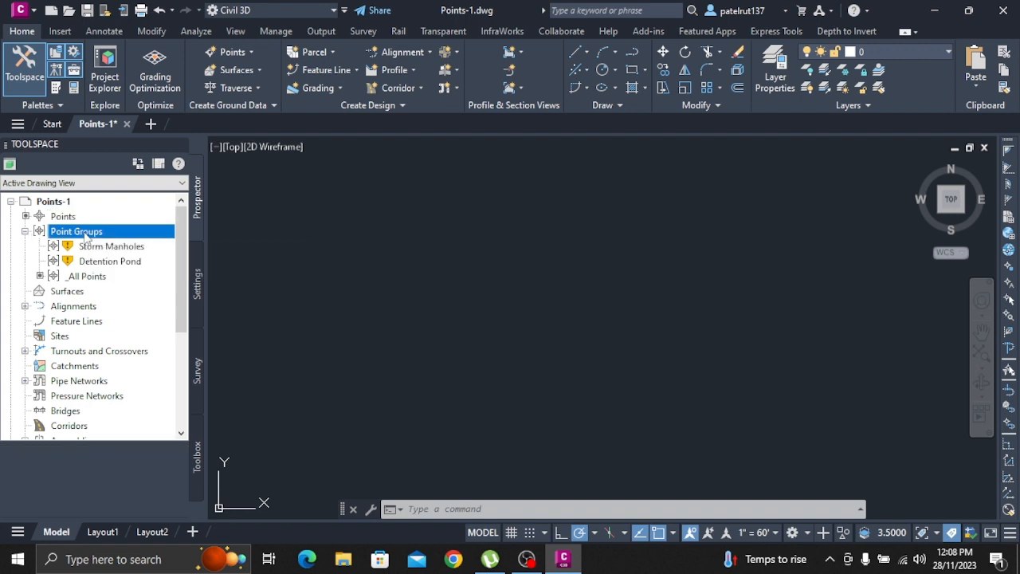
right_click(84, 233)
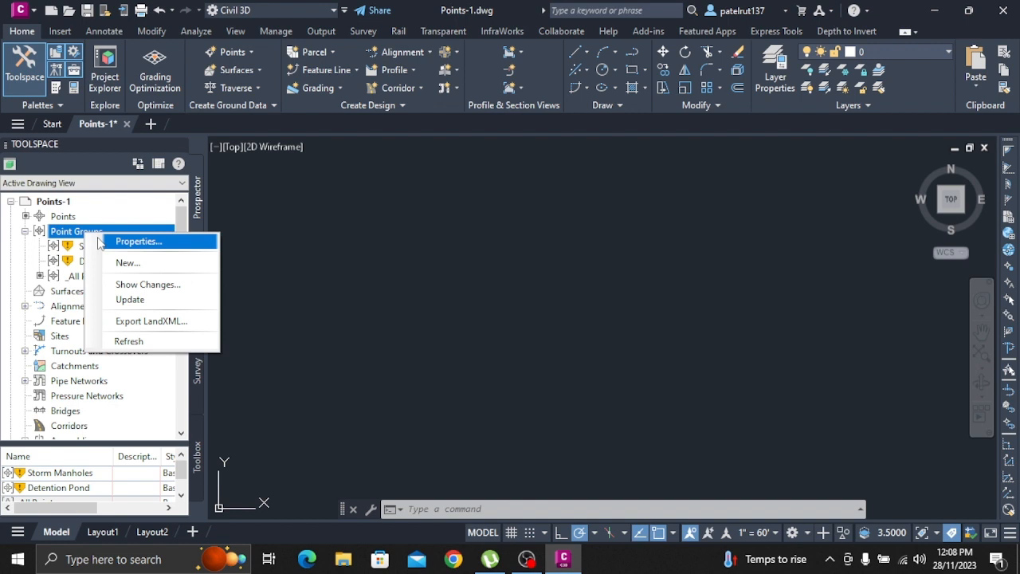
left_click(116, 242)
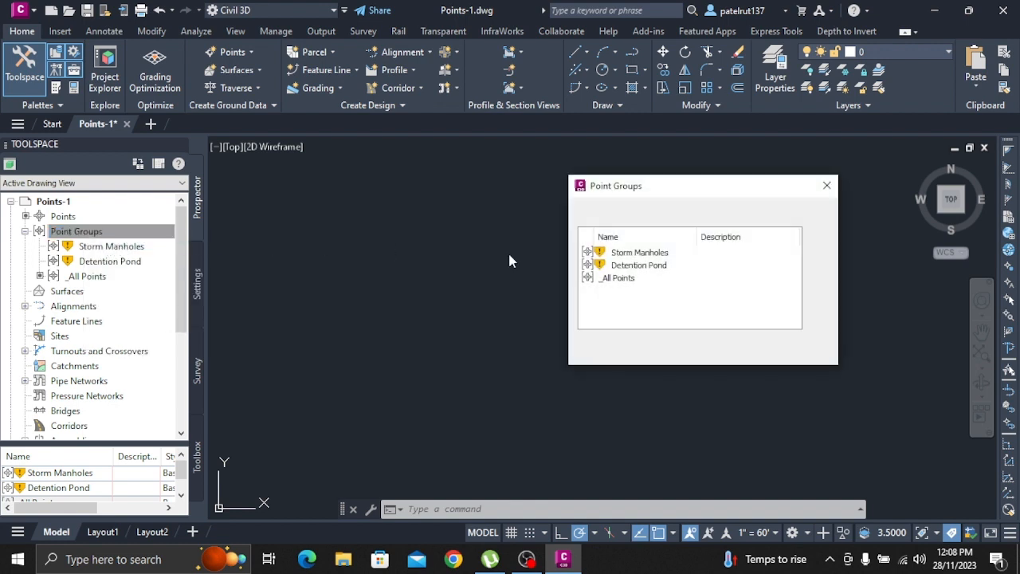
left_click(621, 267)
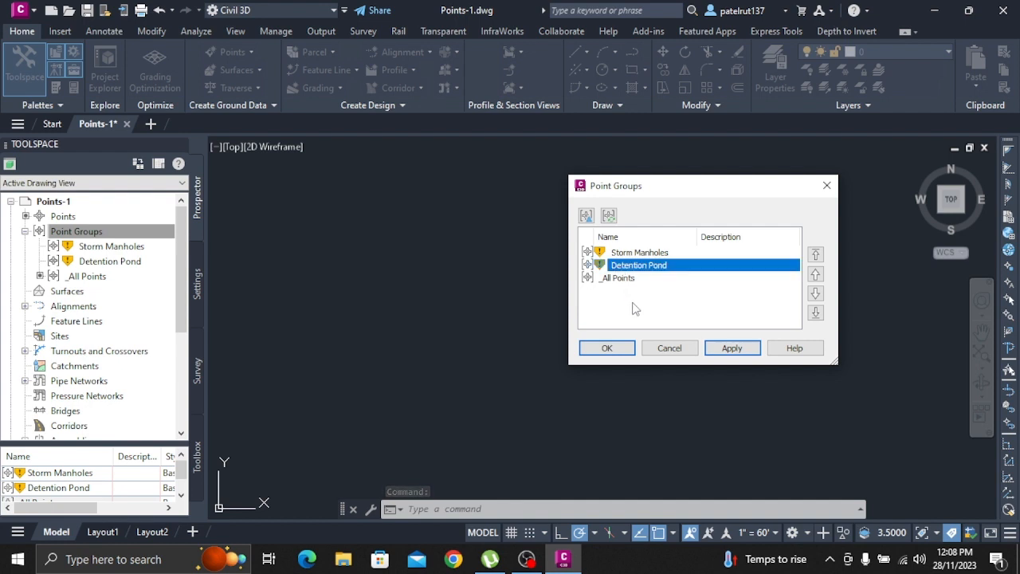
left_click(609, 215)
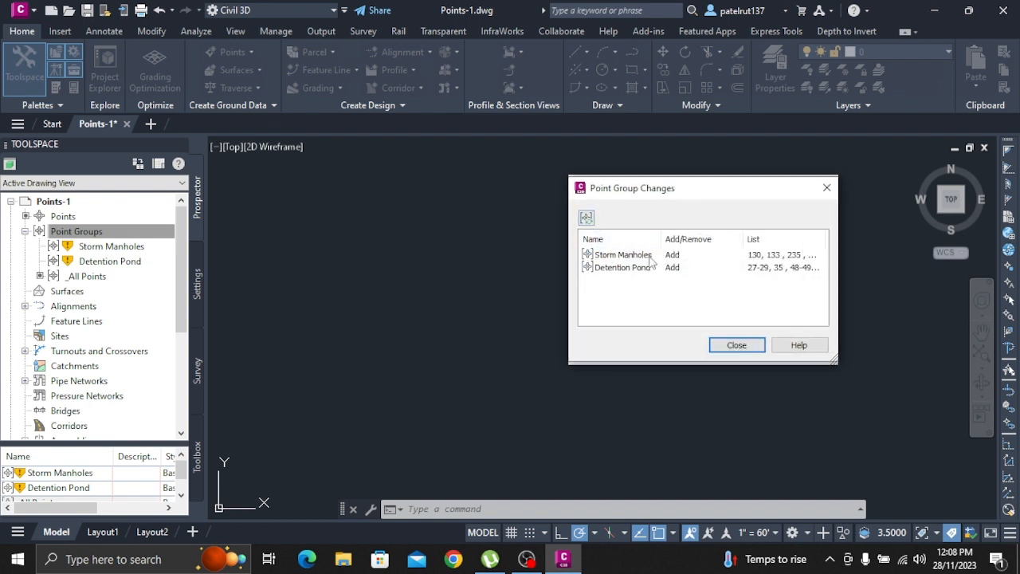
left_click(736, 346)
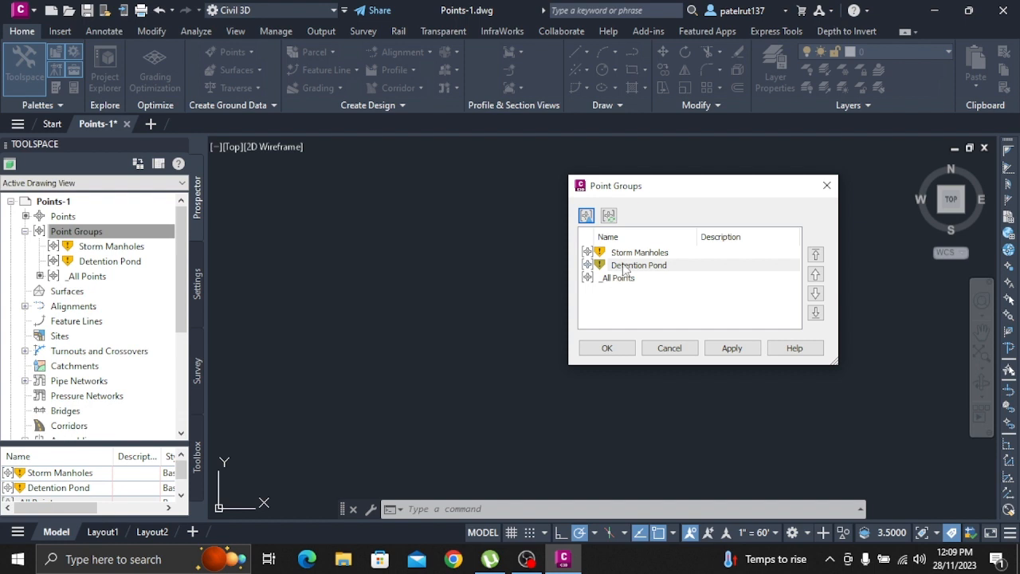
left_click(609, 215)
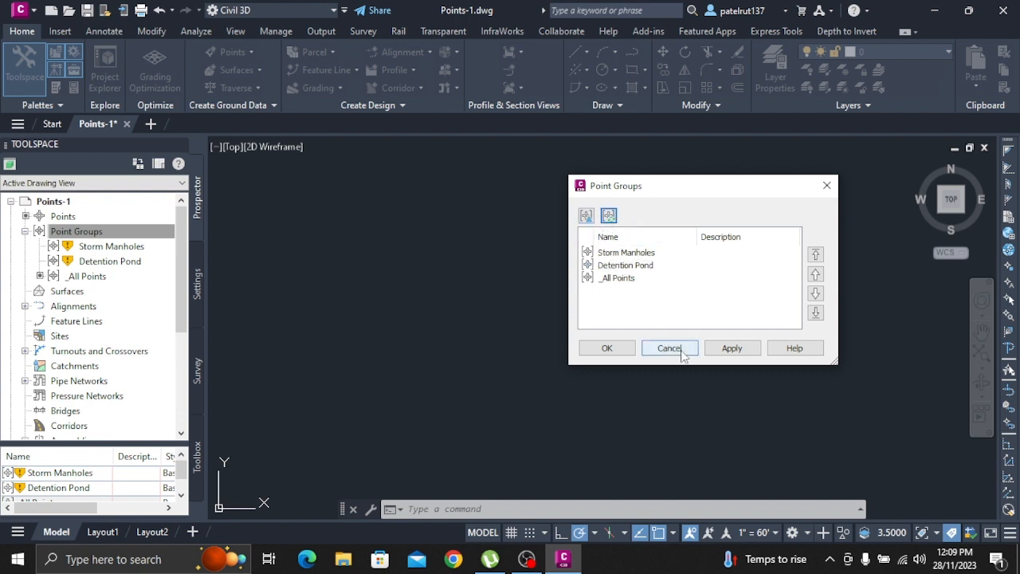
left_click(595, 351)
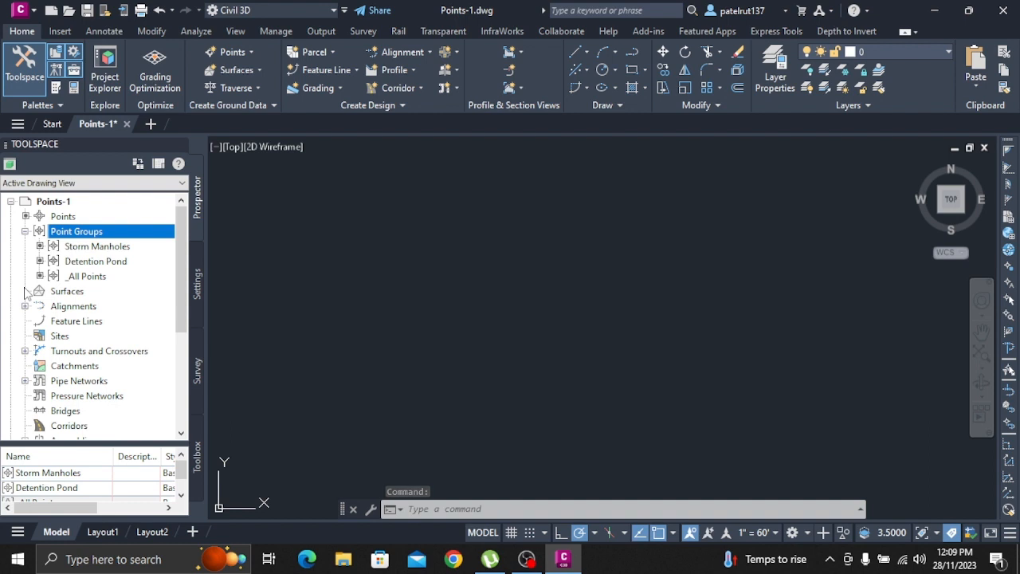
Check the status of the groups in the Point Groups properties.
right_click(78, 229)
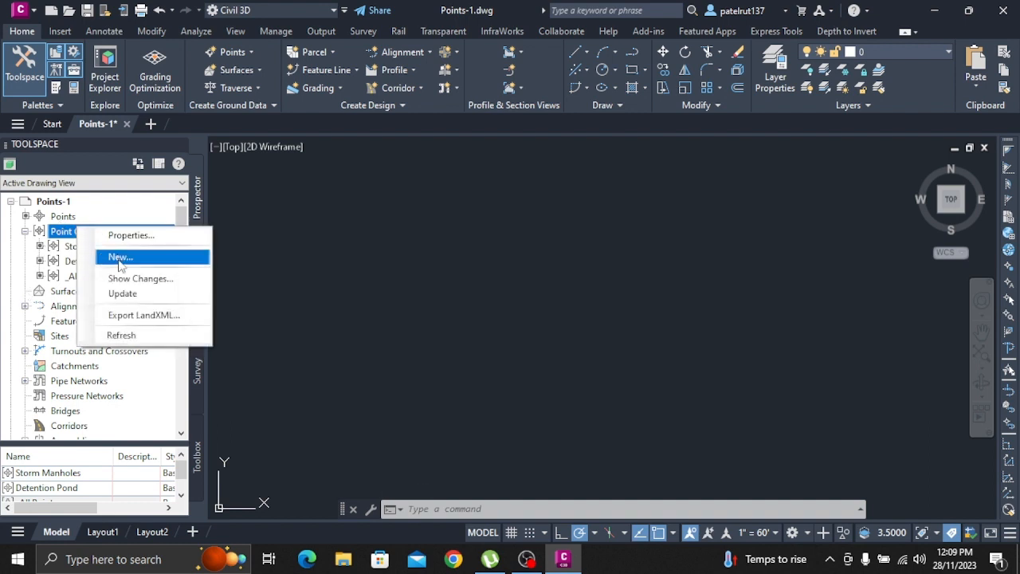
left_click(60, 249)
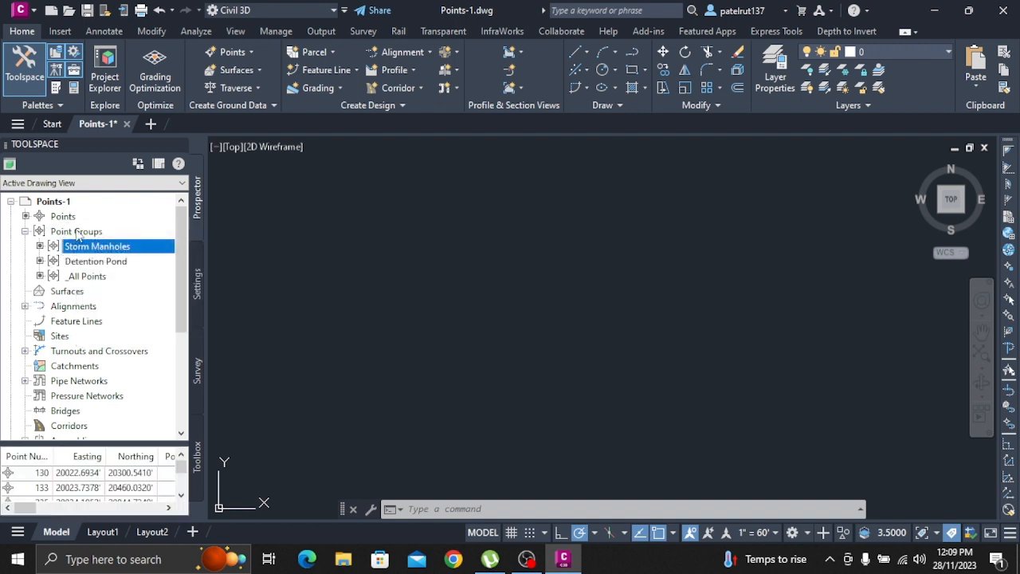
left_click(78, 231)
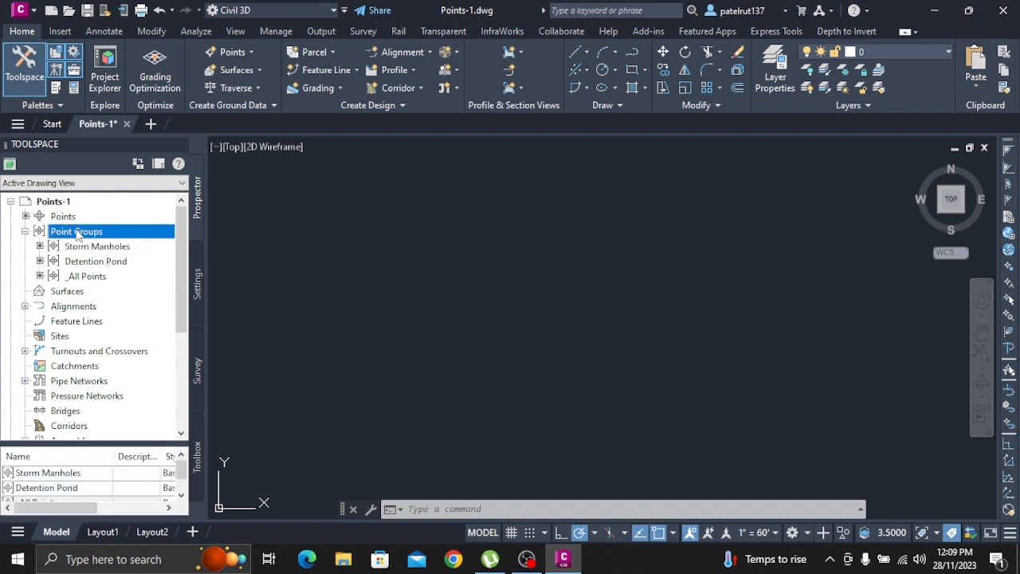
right_click(78, 233)
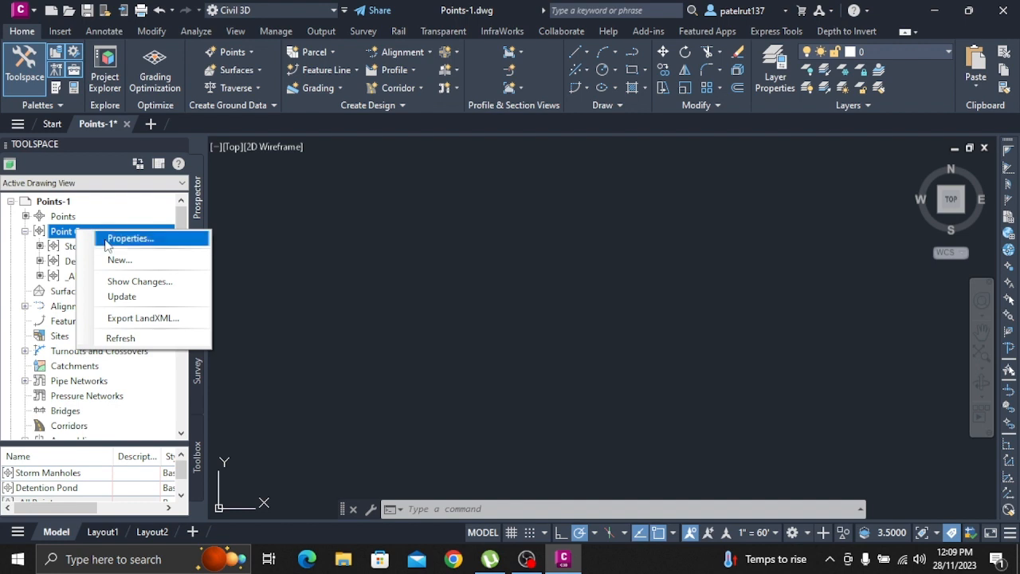
left_click(127, 238)
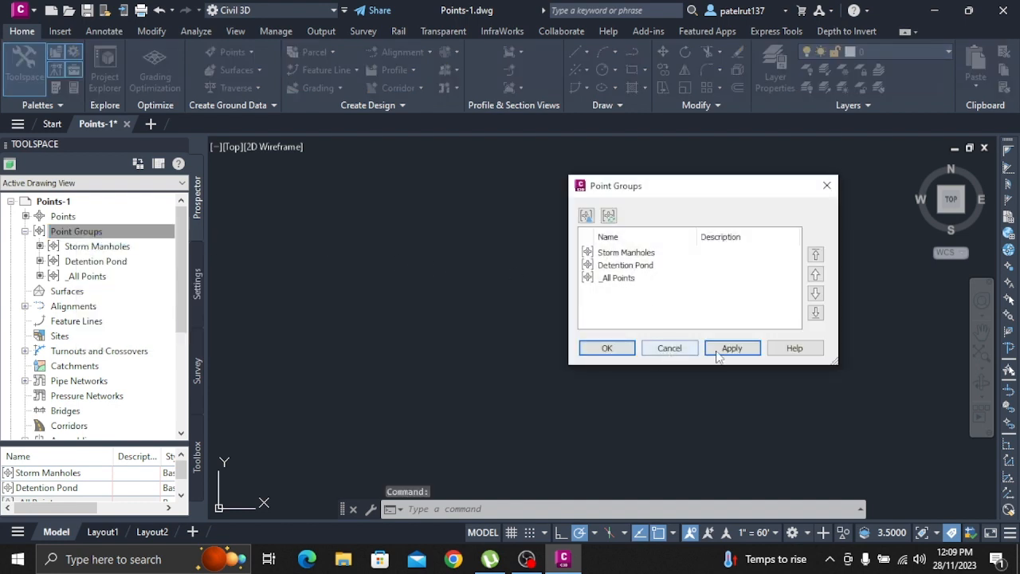
left_click(605, 351)
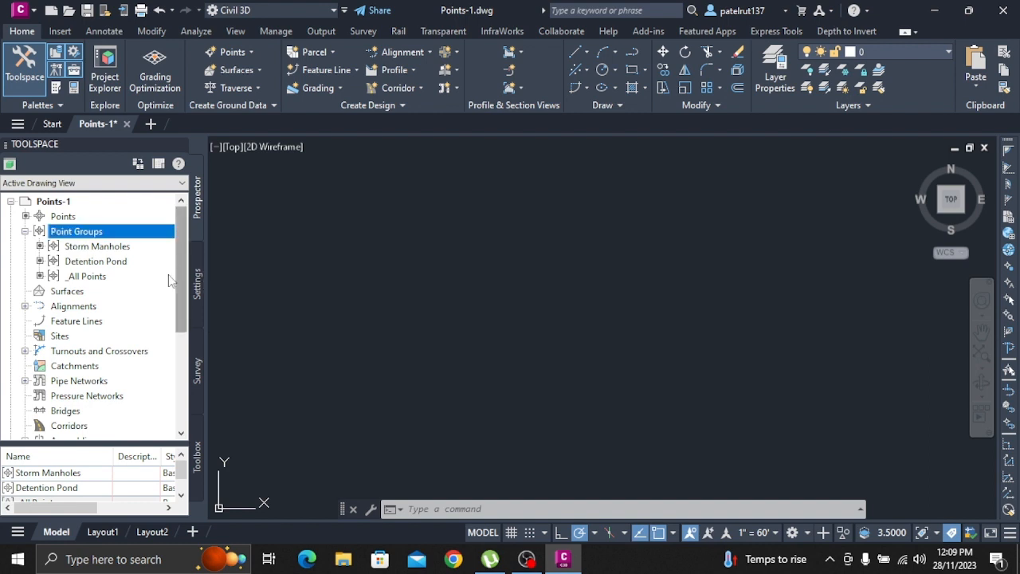
Examine the imported points and their raw descriptions in the Point Editor, and close it.
left_click(64, 217)
right_click(65, 222)
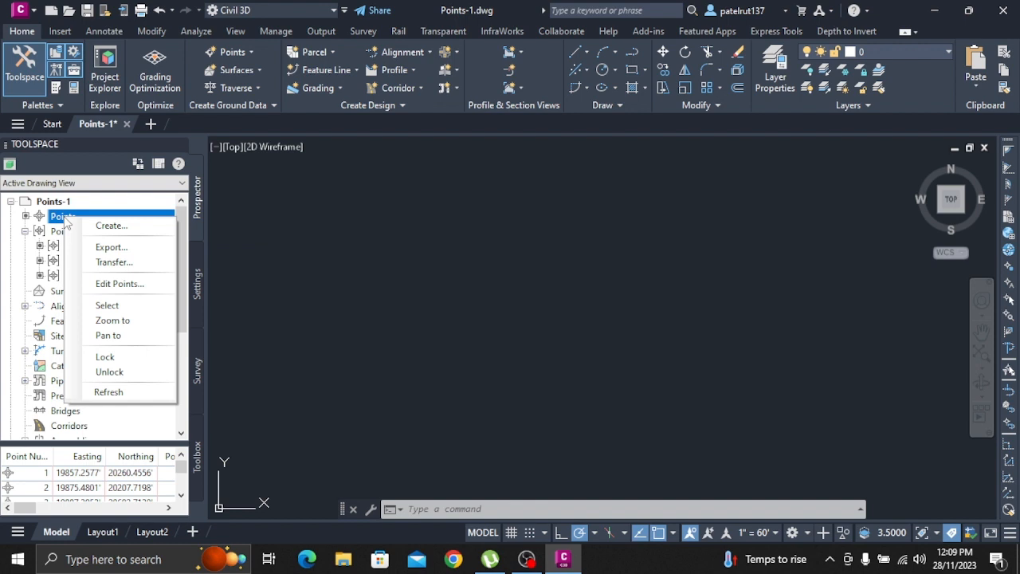
left_click(119, 284)
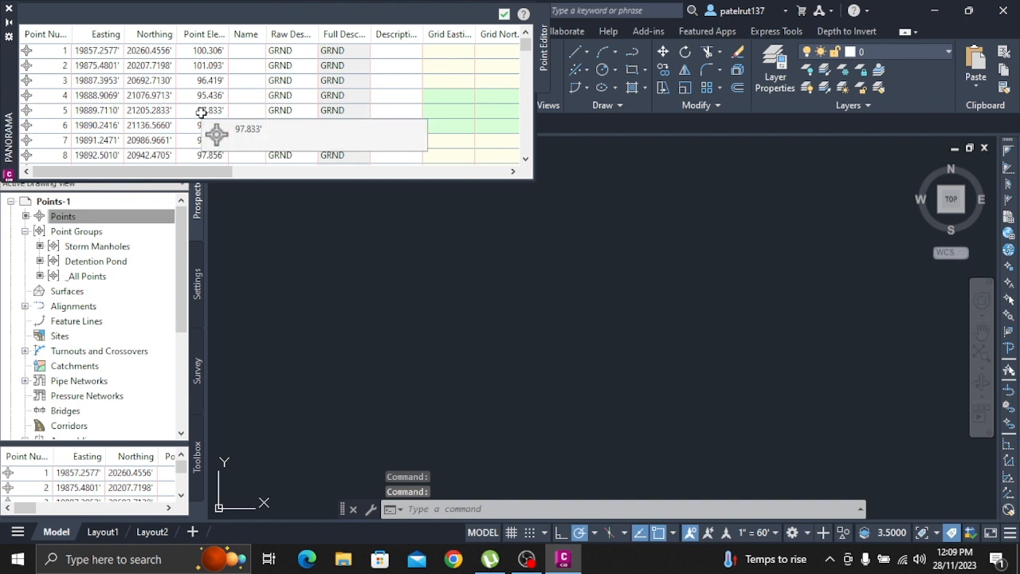
scroll(212, 119, "down", 10)
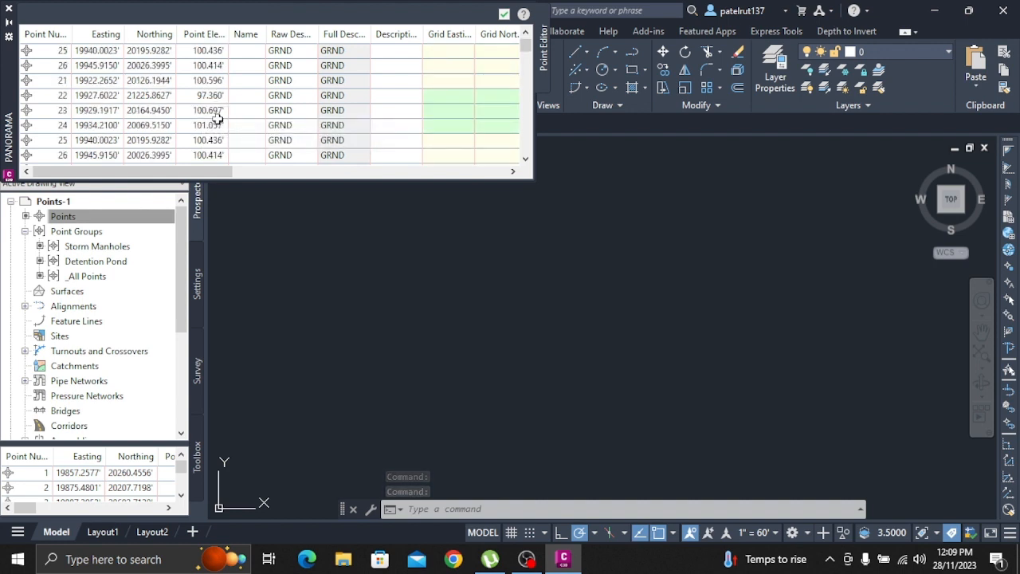
scroll(220, 128, "down", 5)
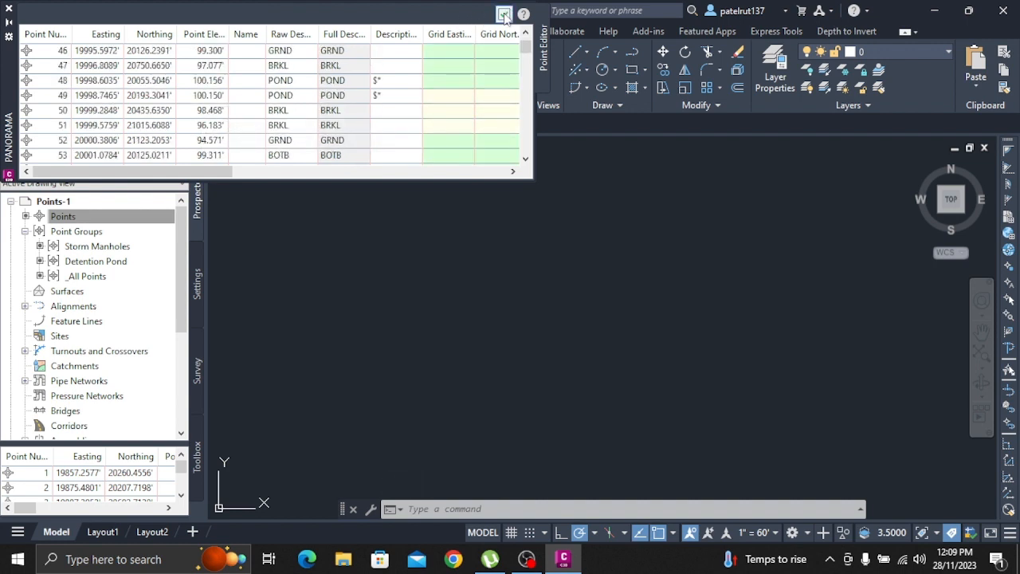
left_click(504, 14)
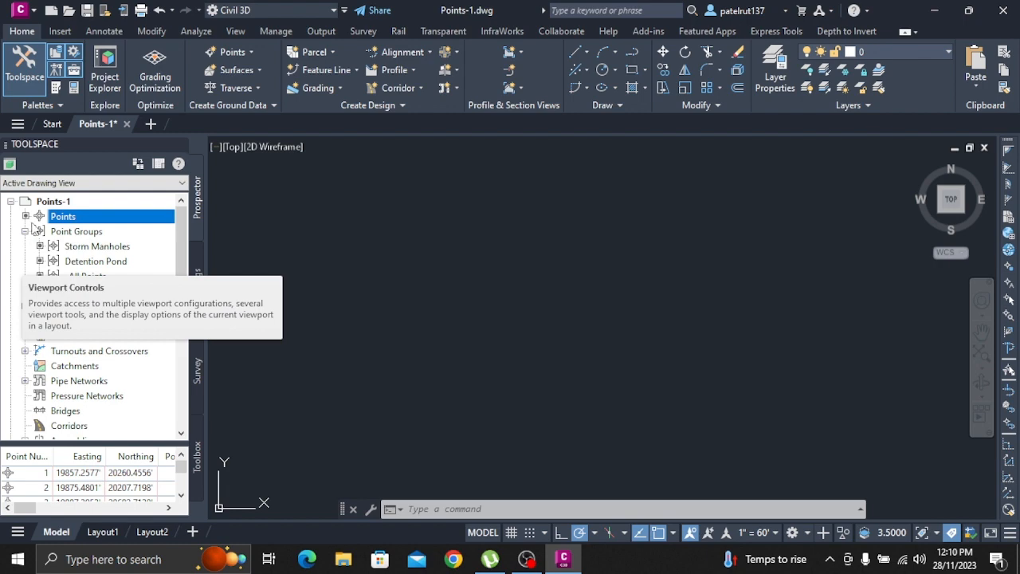
left_click(528, 557)
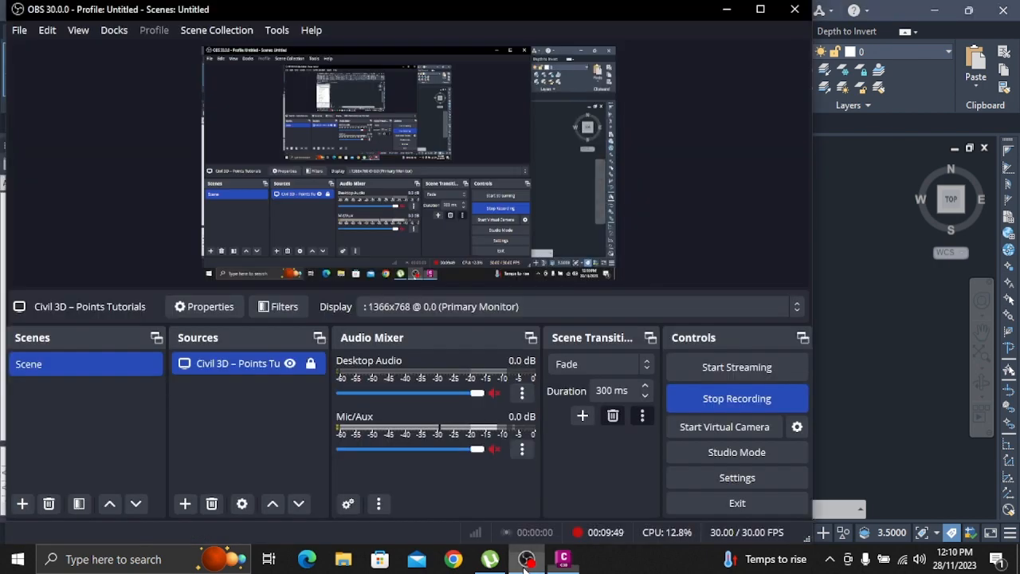